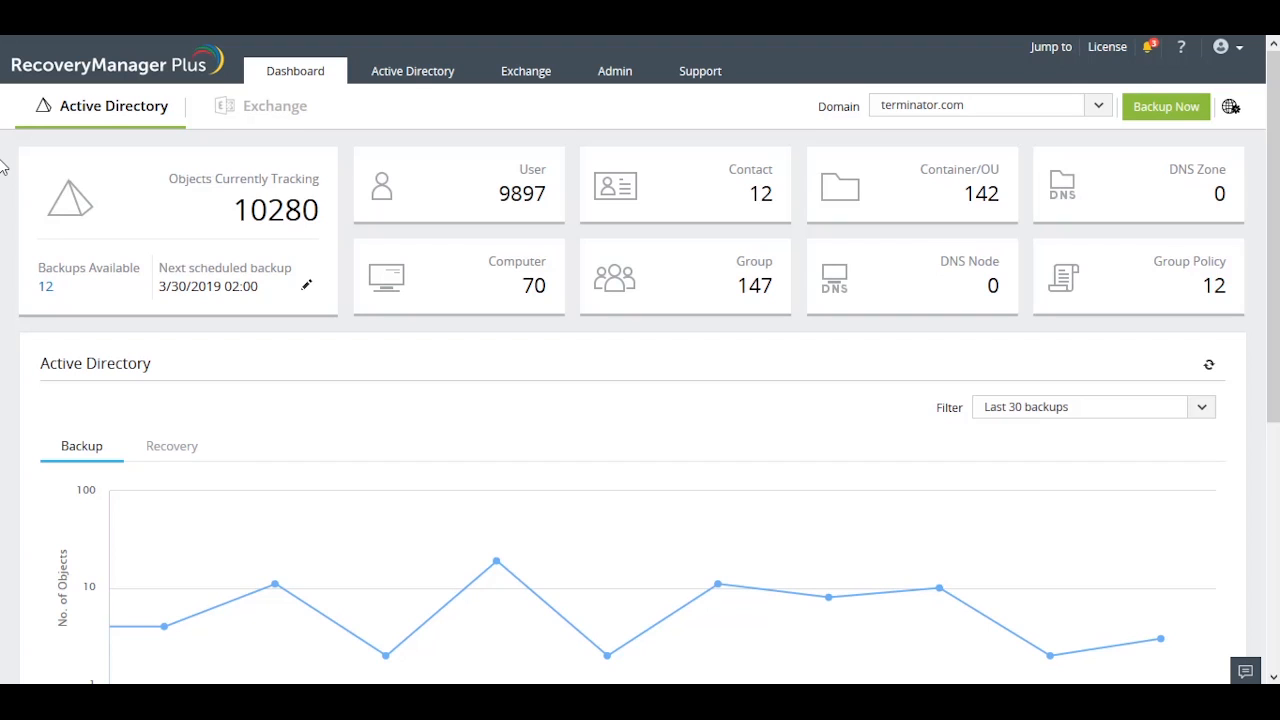
Open the Restore Objects page for Active Directory with Simple Restore showing.
left_click(409, 76)
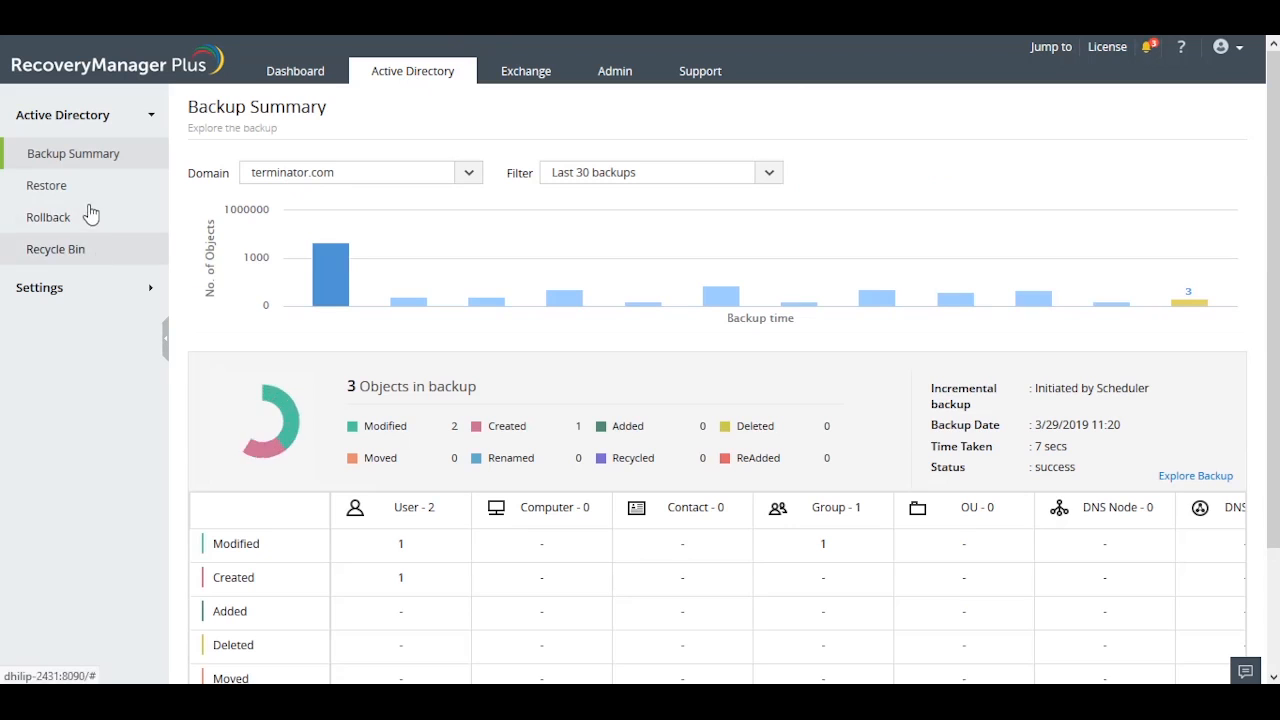
left_click(95, 196)
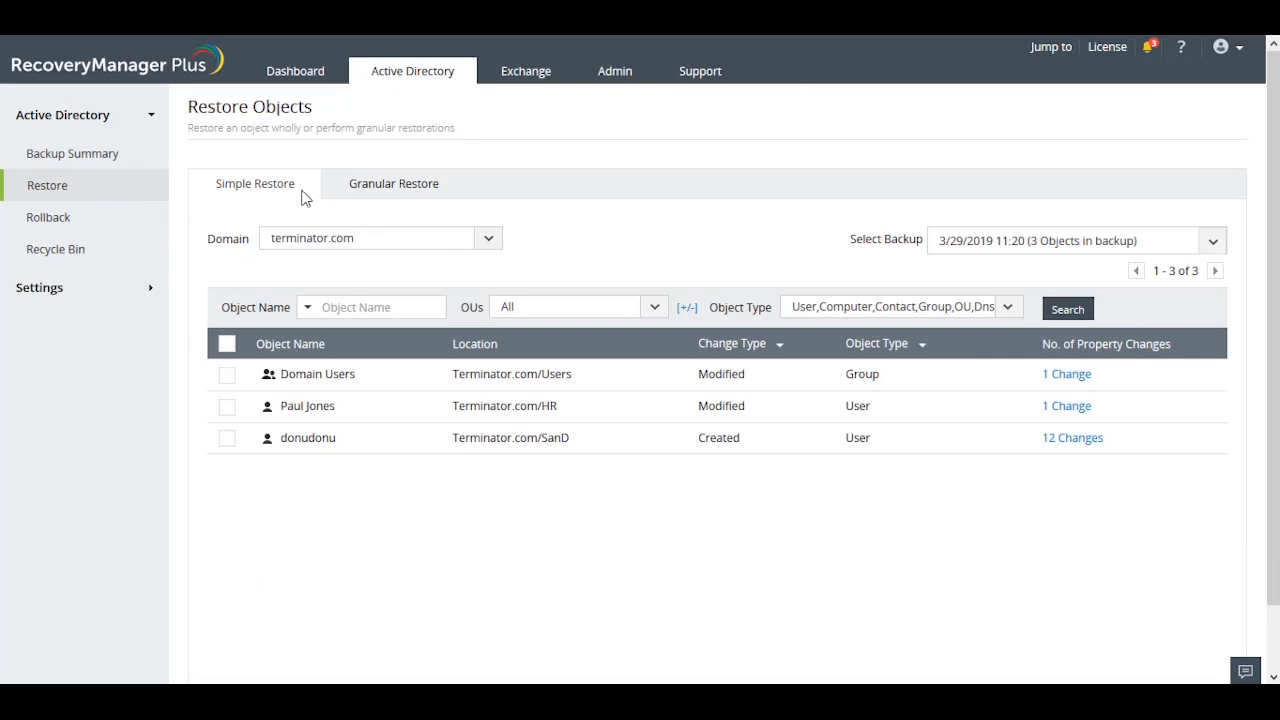
key("ctrl")
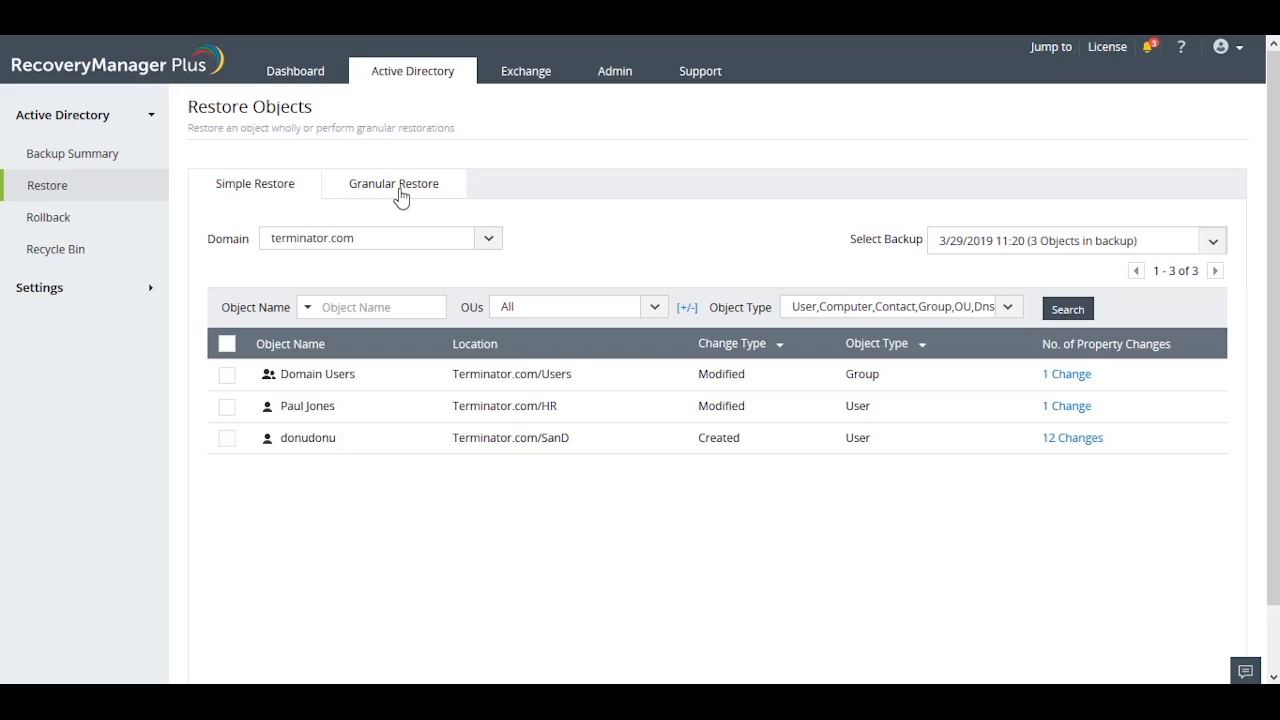
key("ctrl")
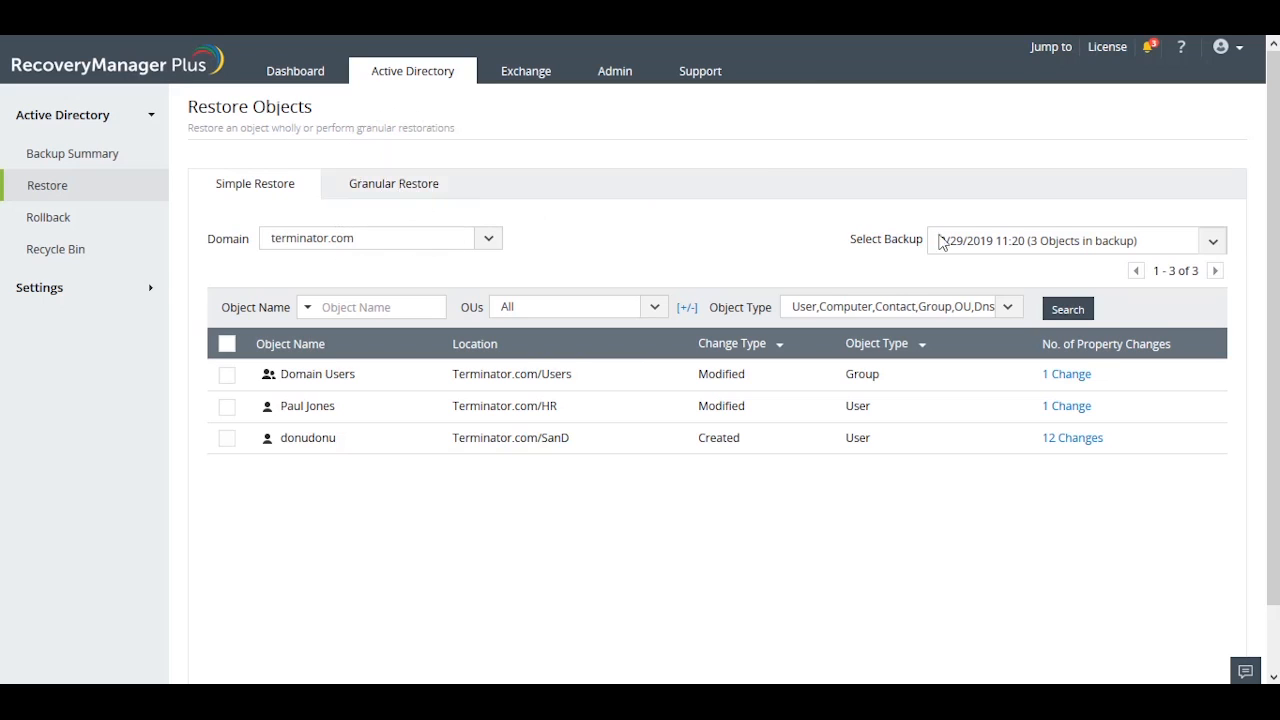
Search for backups dated 03/01/2019 to 03/29/2019 and load the 3/20/2019 16:16 backup.
left_click(1019, 250)
left_click(1016, 272)
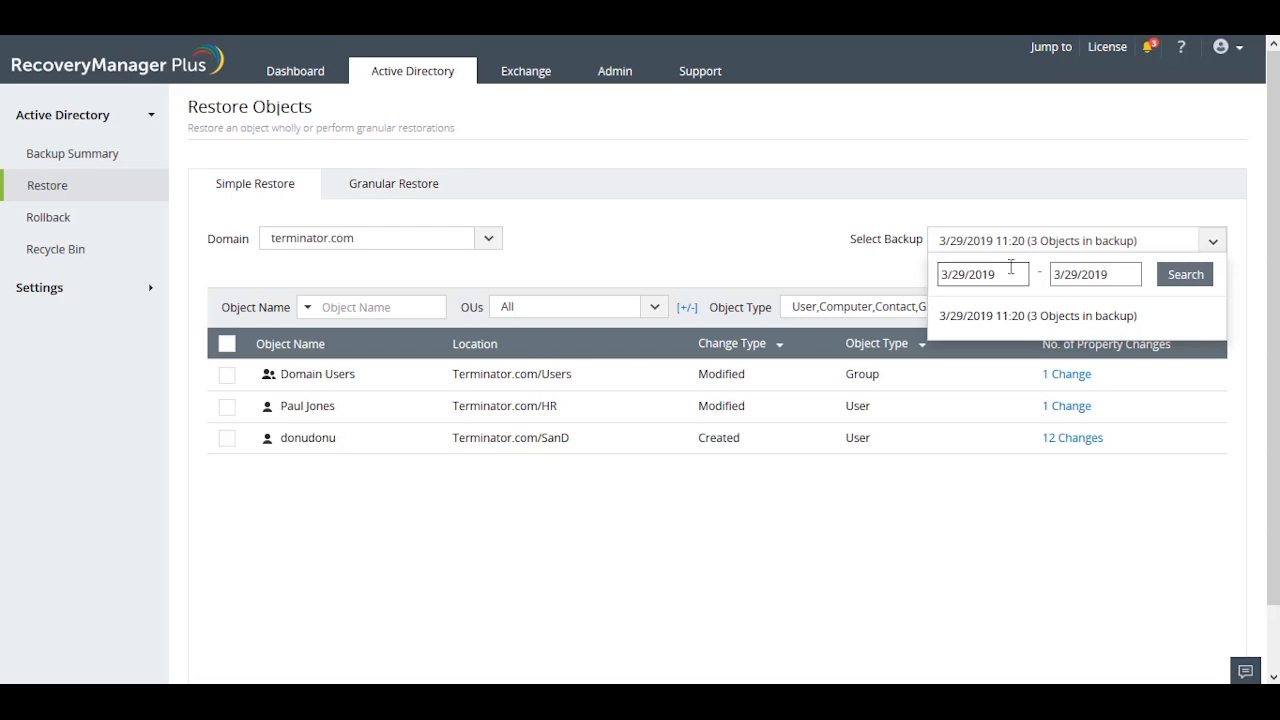
left_click(1016, 274)
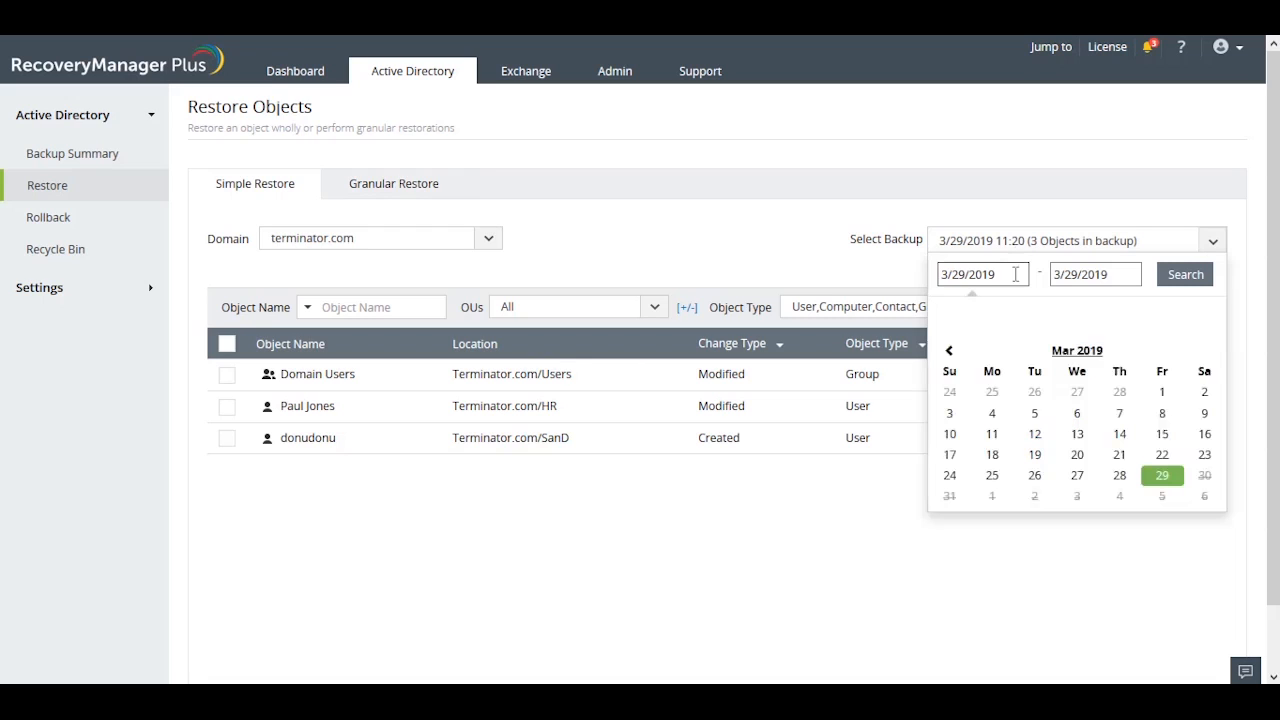
left_click(1165, 393)
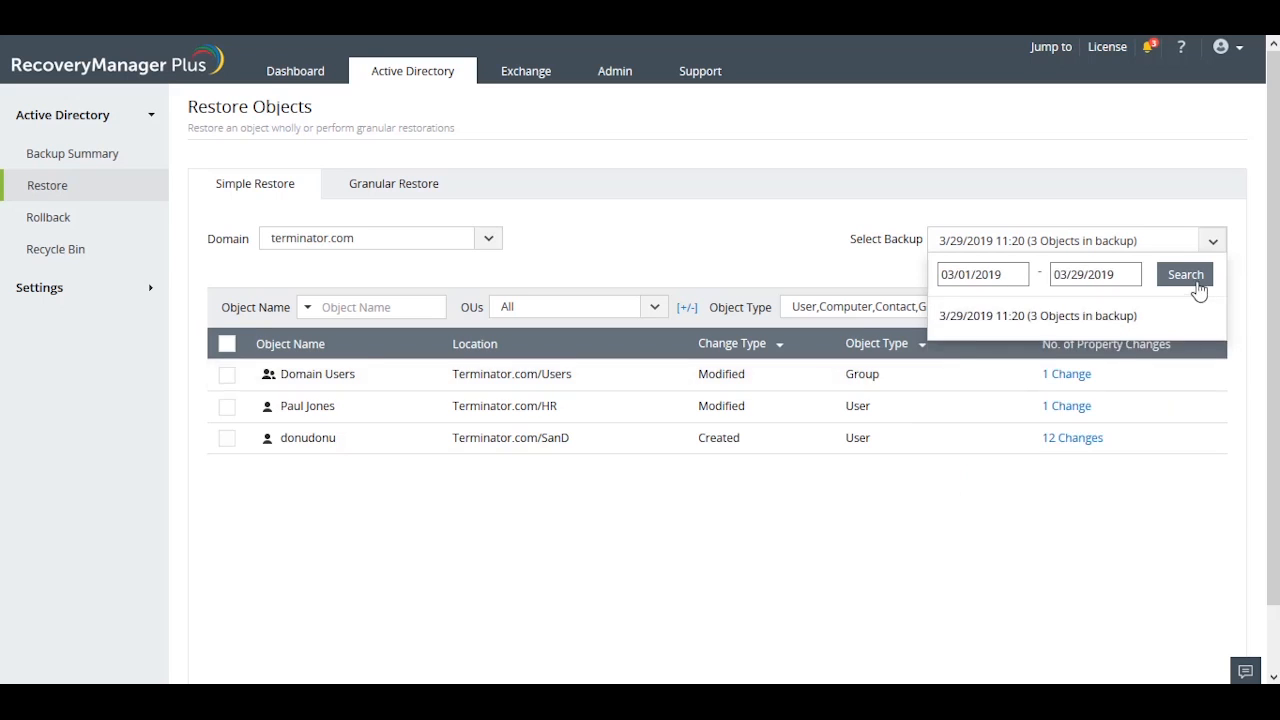
left_click(1198, 287)
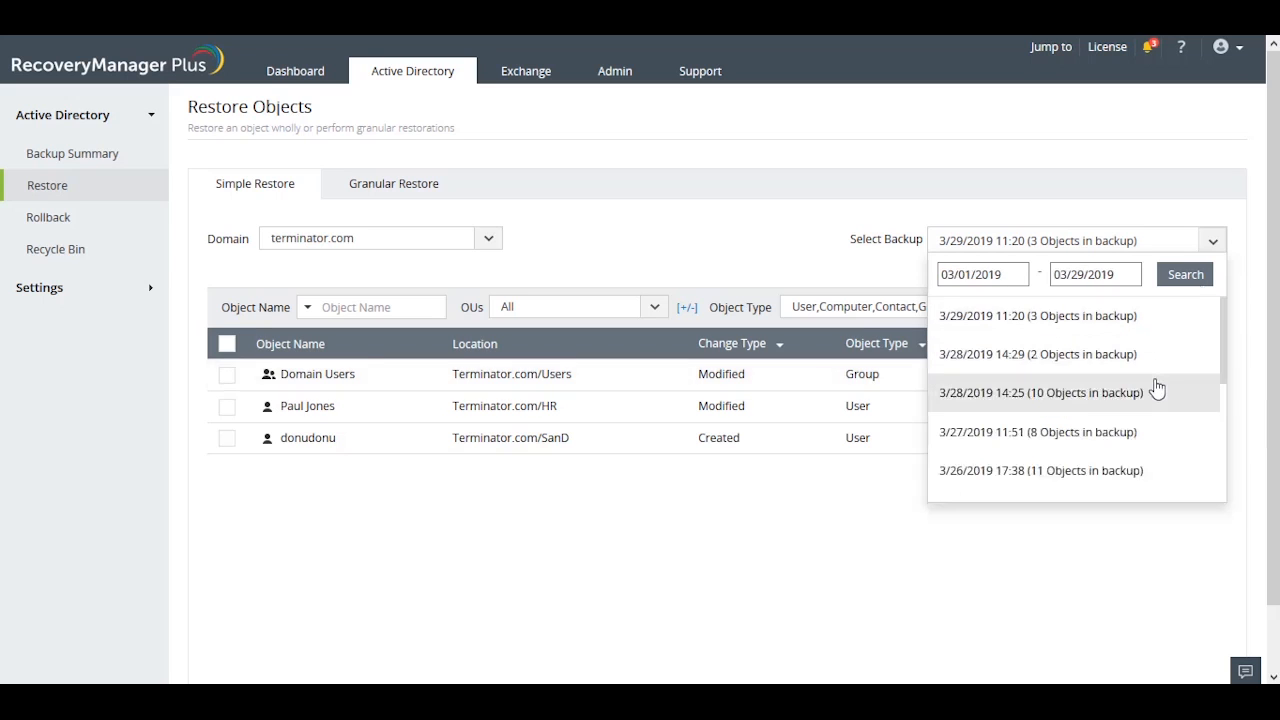
scroll(1155, 386, "down", 1)
scroll(1157, 388, "down", 4)
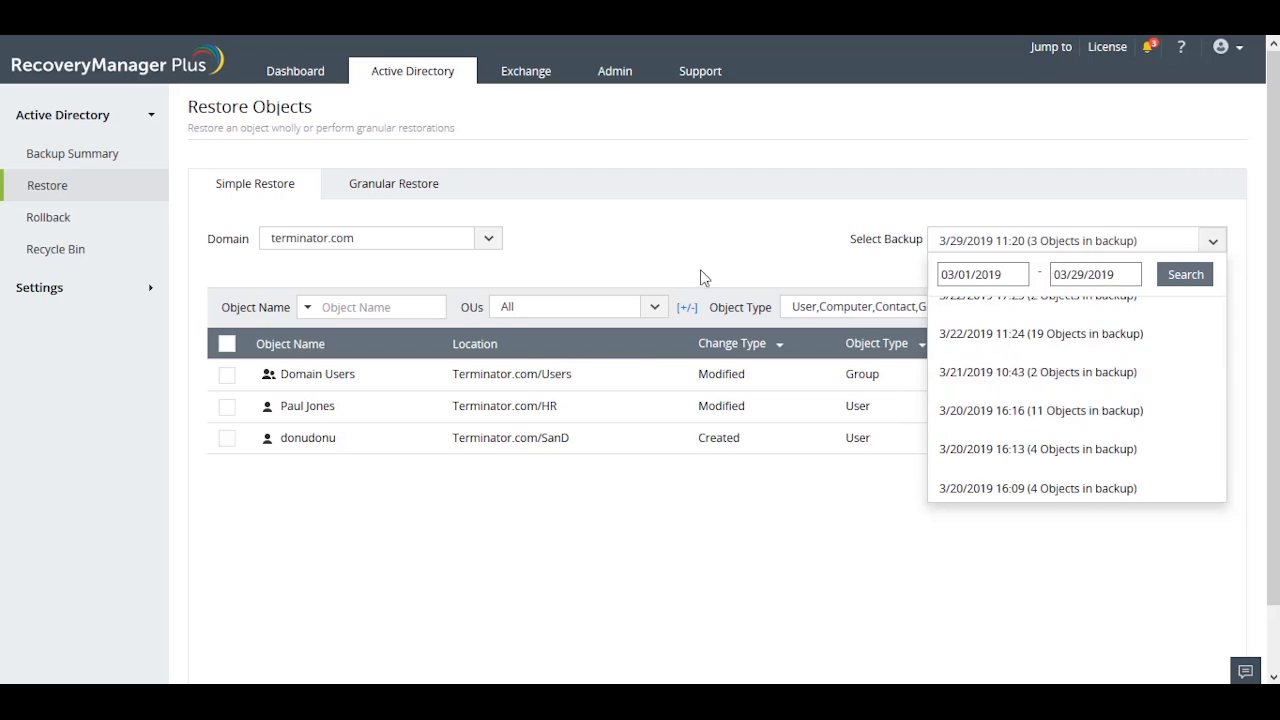
left_click(1108, 415)
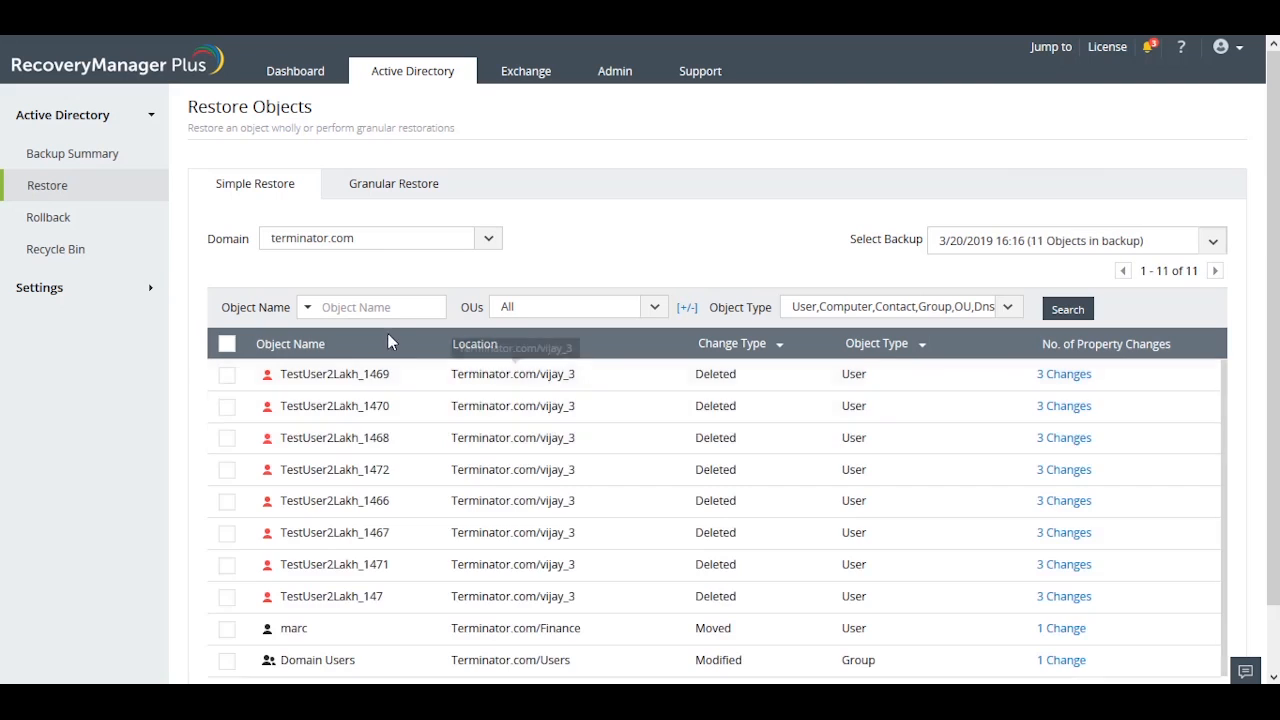
Filter the backup's objects to the HR user by name and open that user's property changes to compare backup and current values.
type("paul")
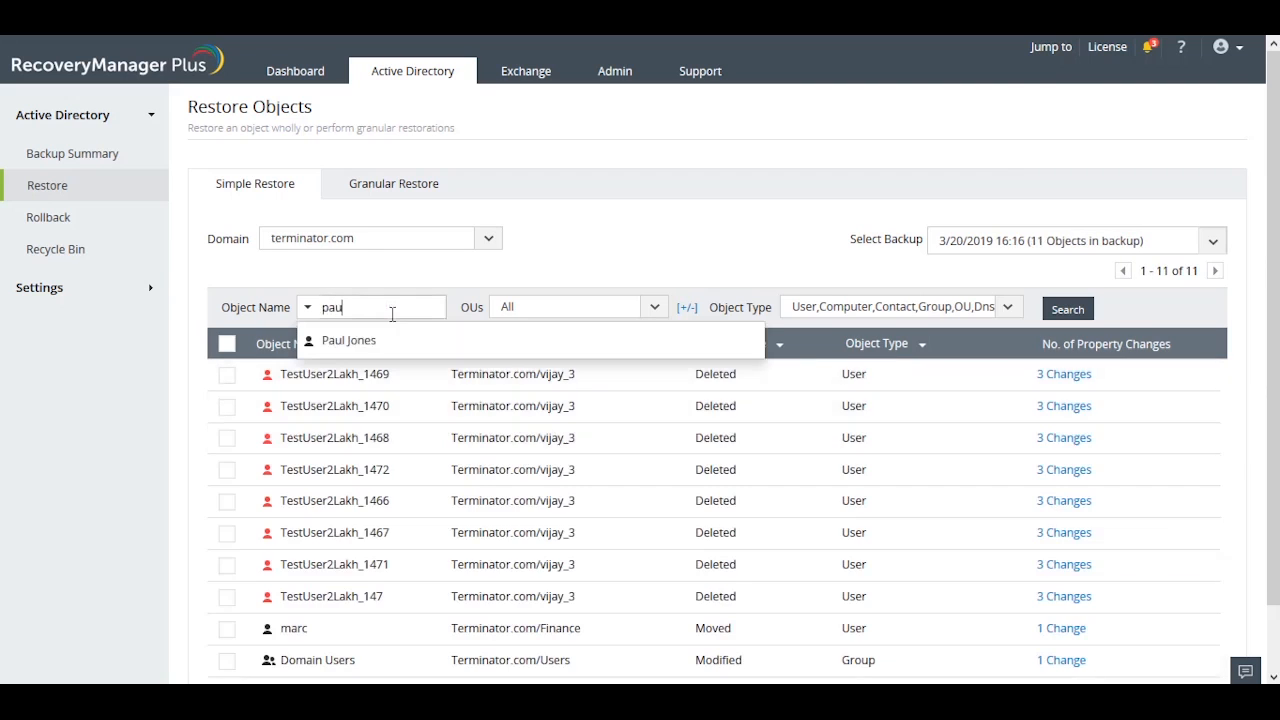
left_click(410, 345)
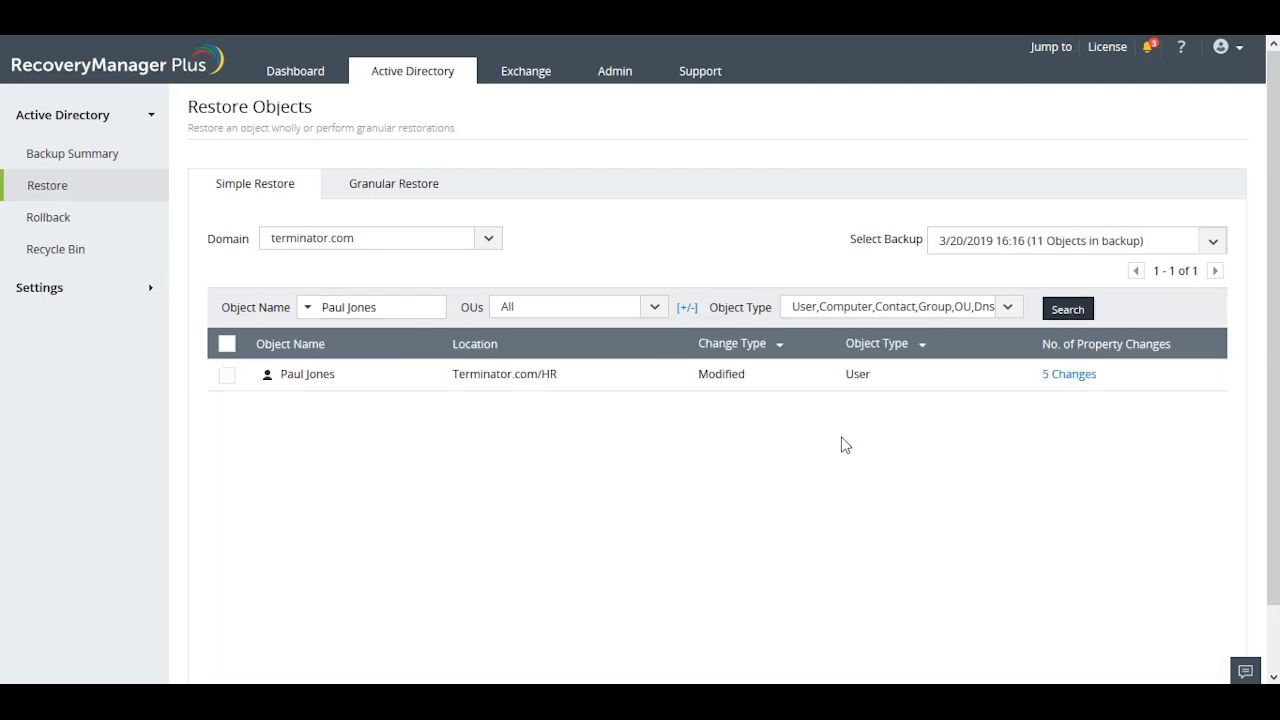
left_click(1108, 388)
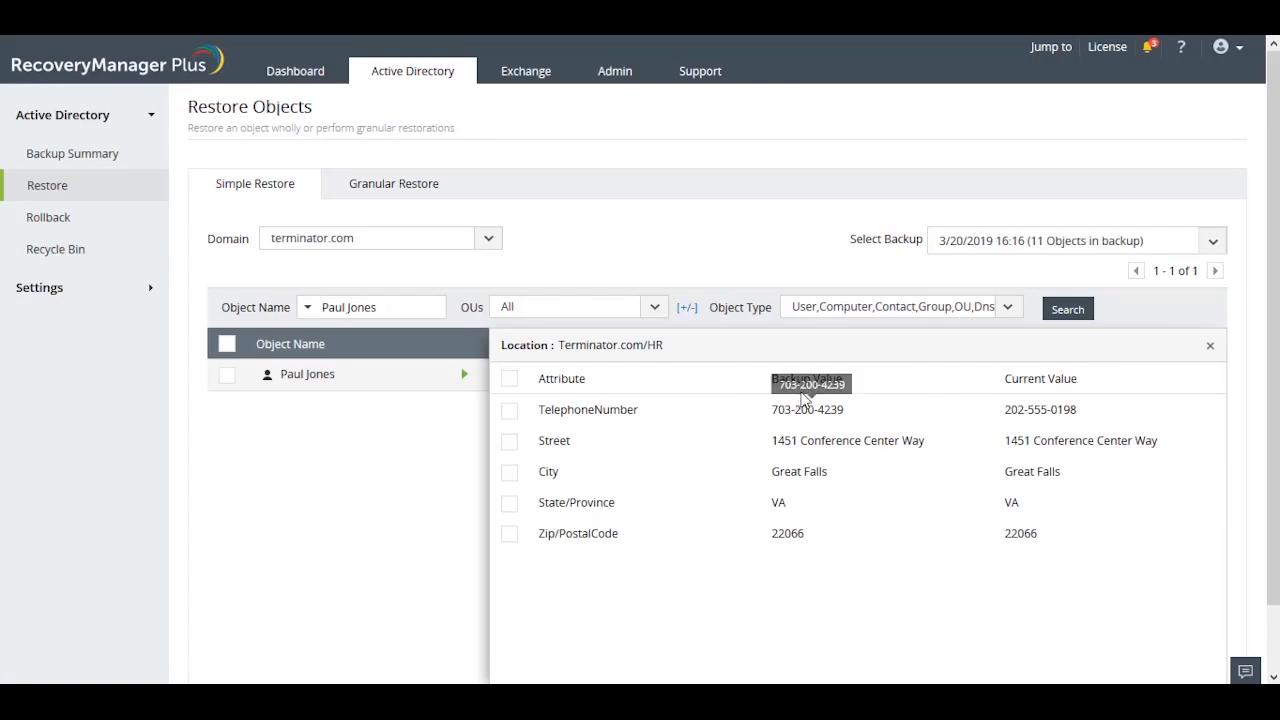
left_click(818, 380)
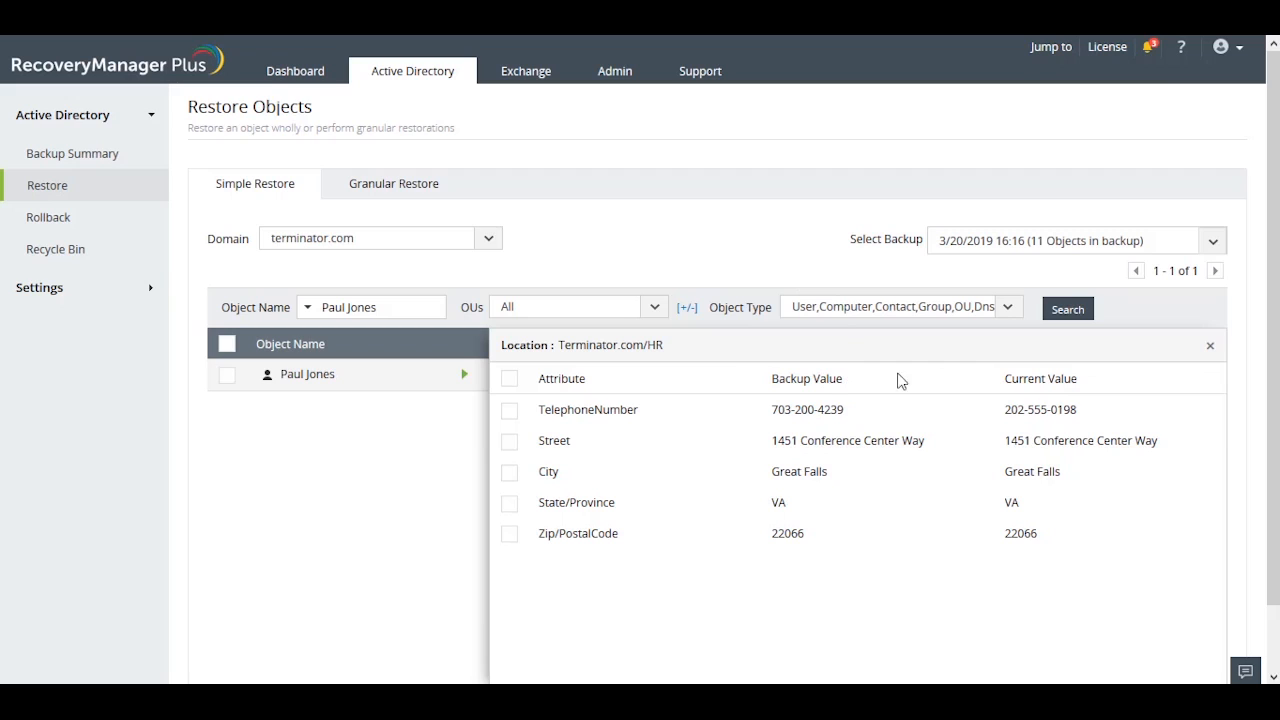
left_click(1062, 376)
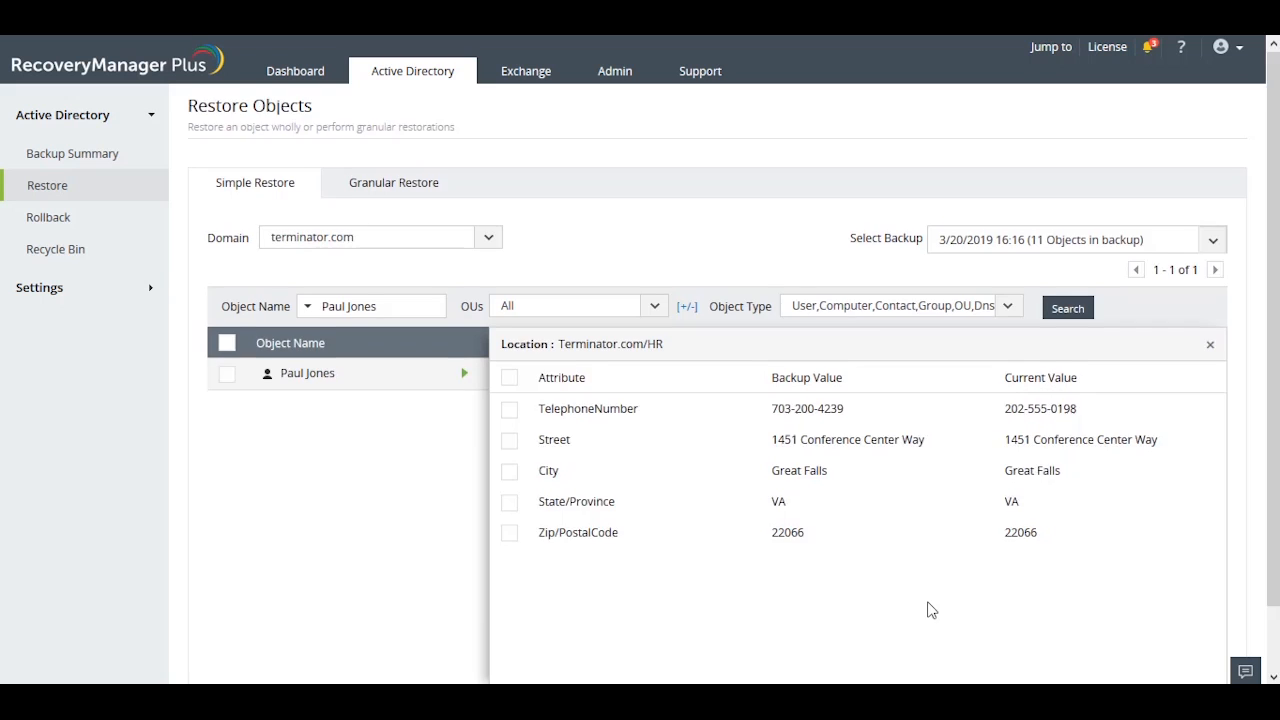
Mark only the user's TelephoneNumber attribute for restoration and close the attribute comparison.
scroll(928, 600, "down", 1)
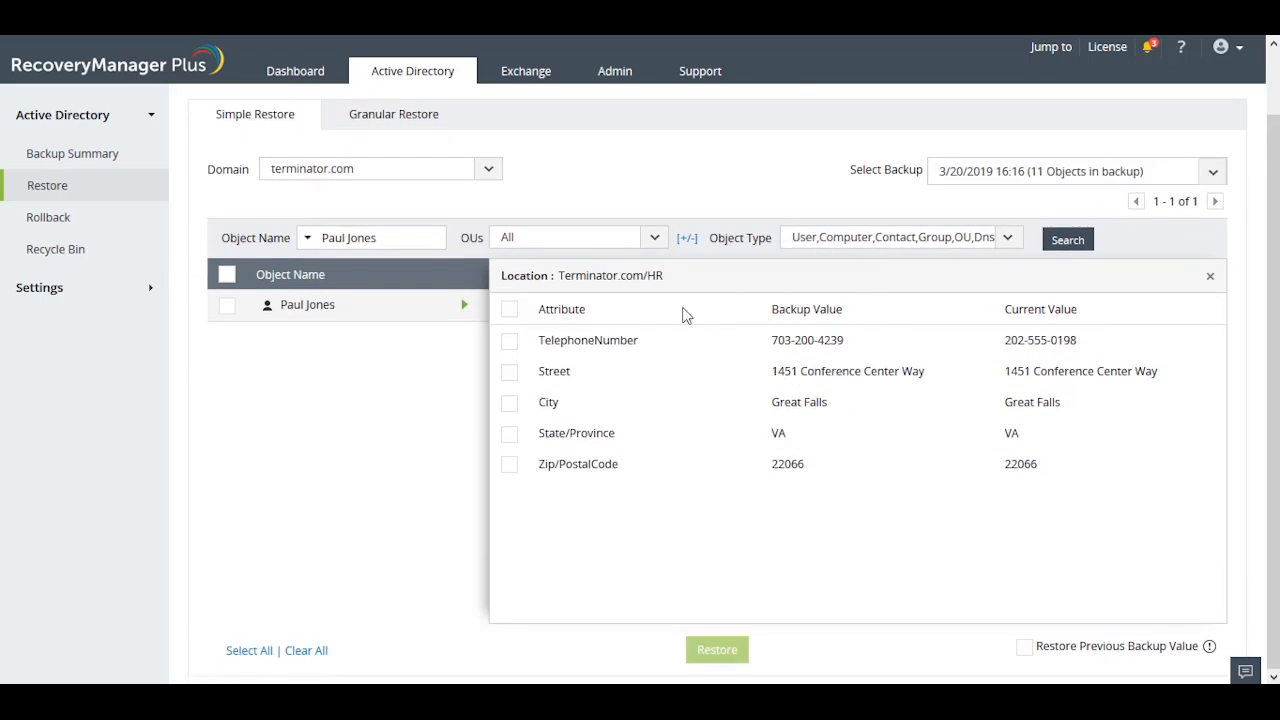
left_click(509, 310)
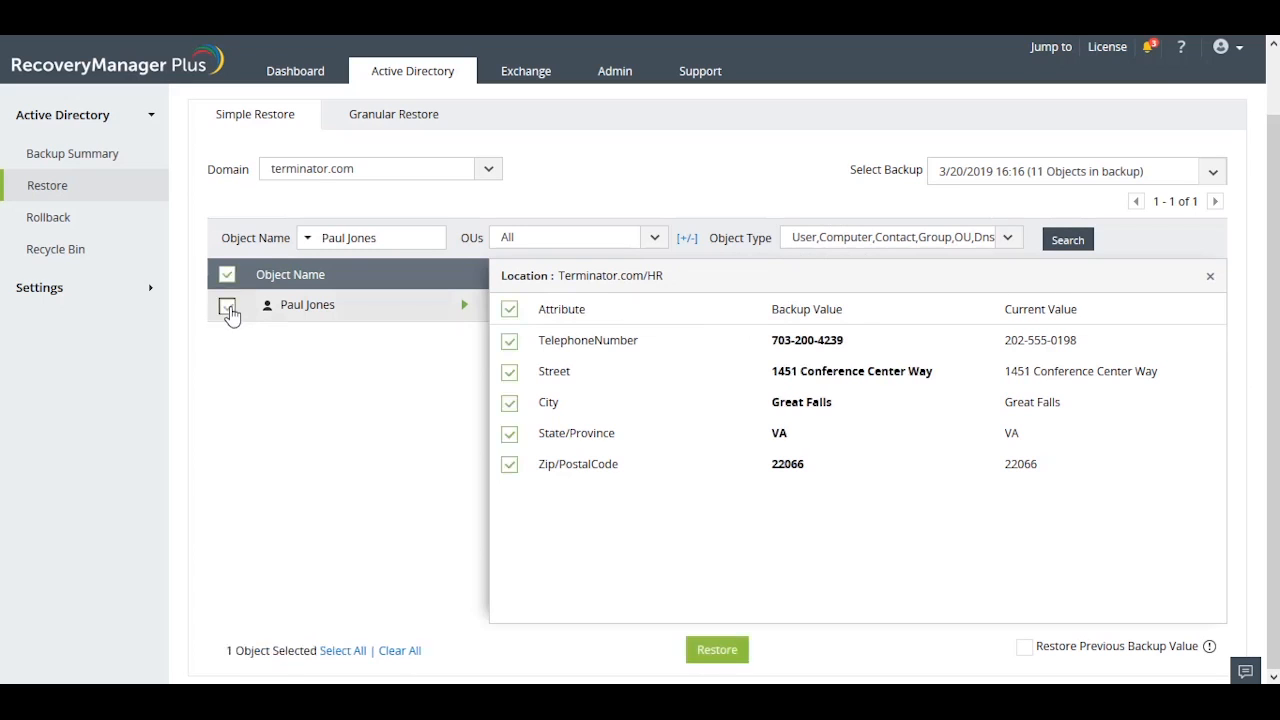
left_click(229, 312)
left_click(509, 341)
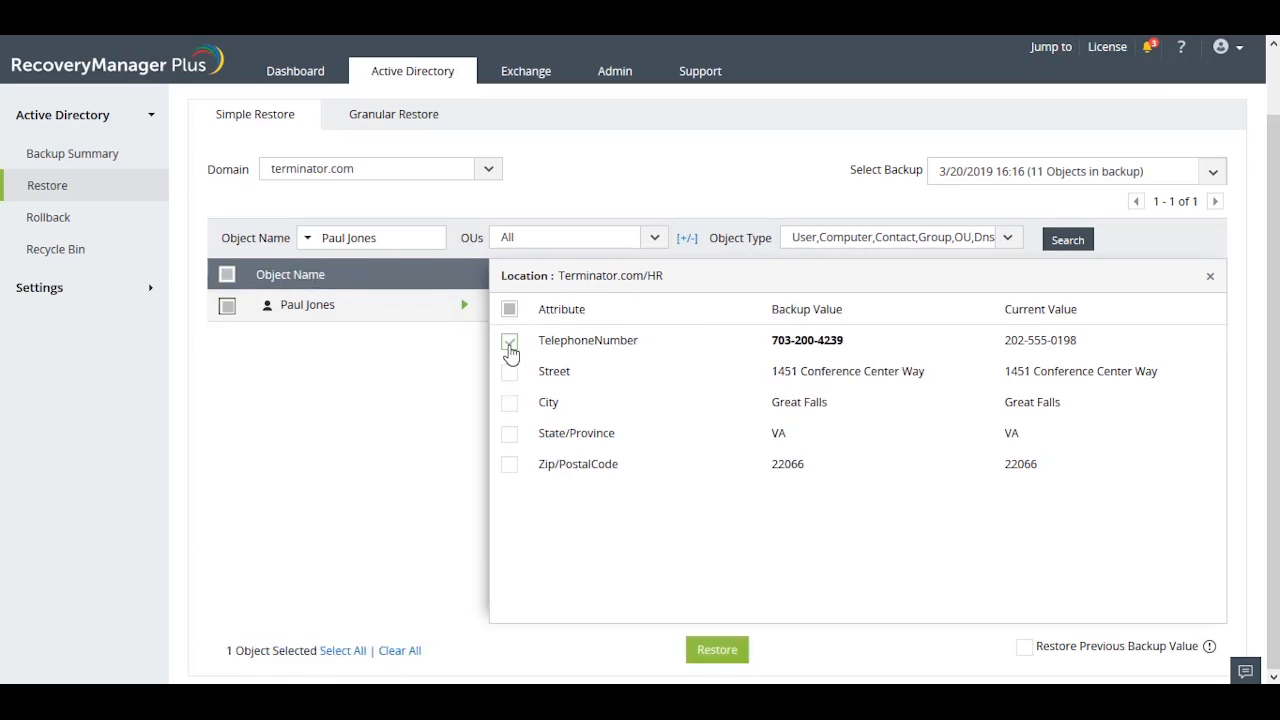
left_click(714, 656)
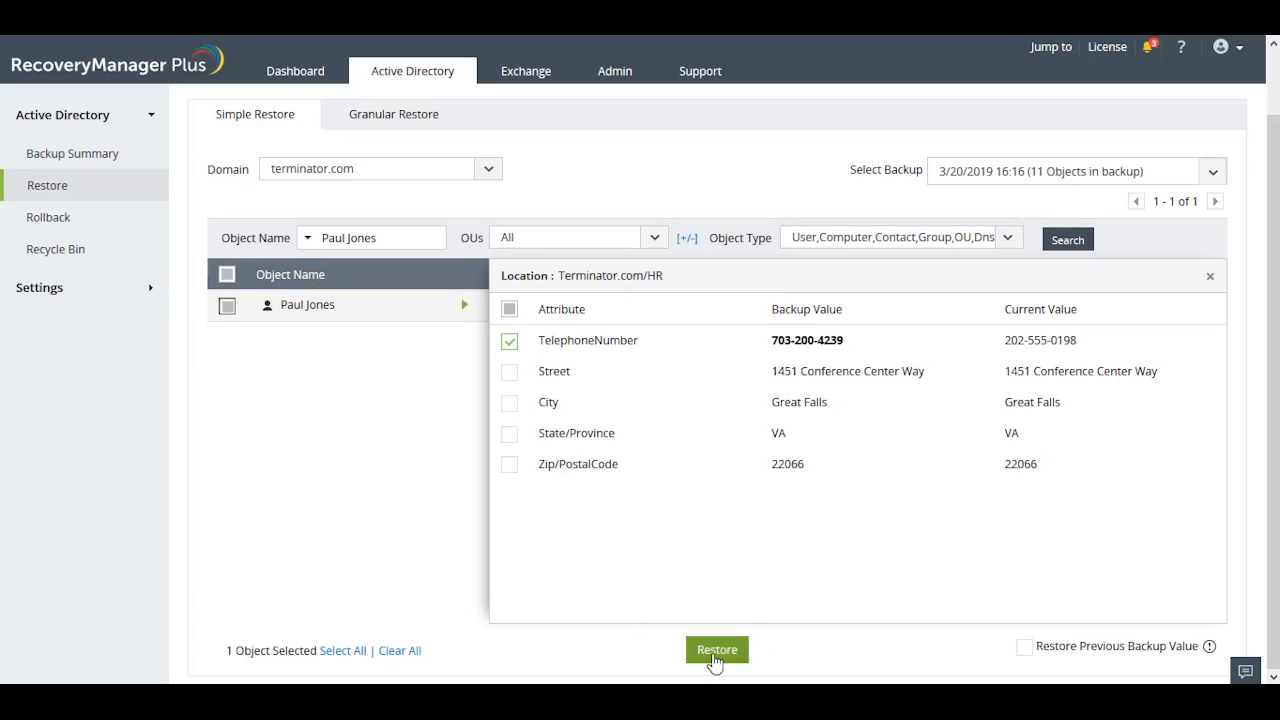
left_click(1210, 277)
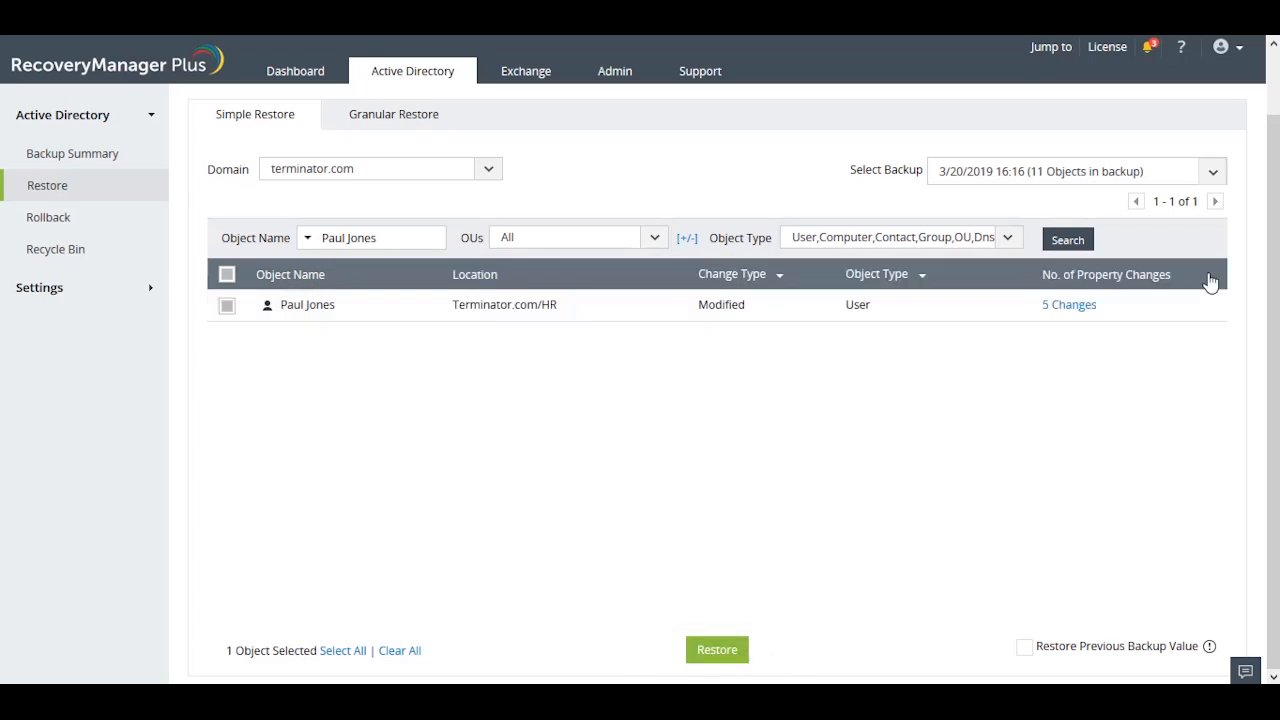
Switch to Granular Restore and filter its objects to the same HR user by name.
scroll(550, 255, "up", 1)
left_click(393, 201)
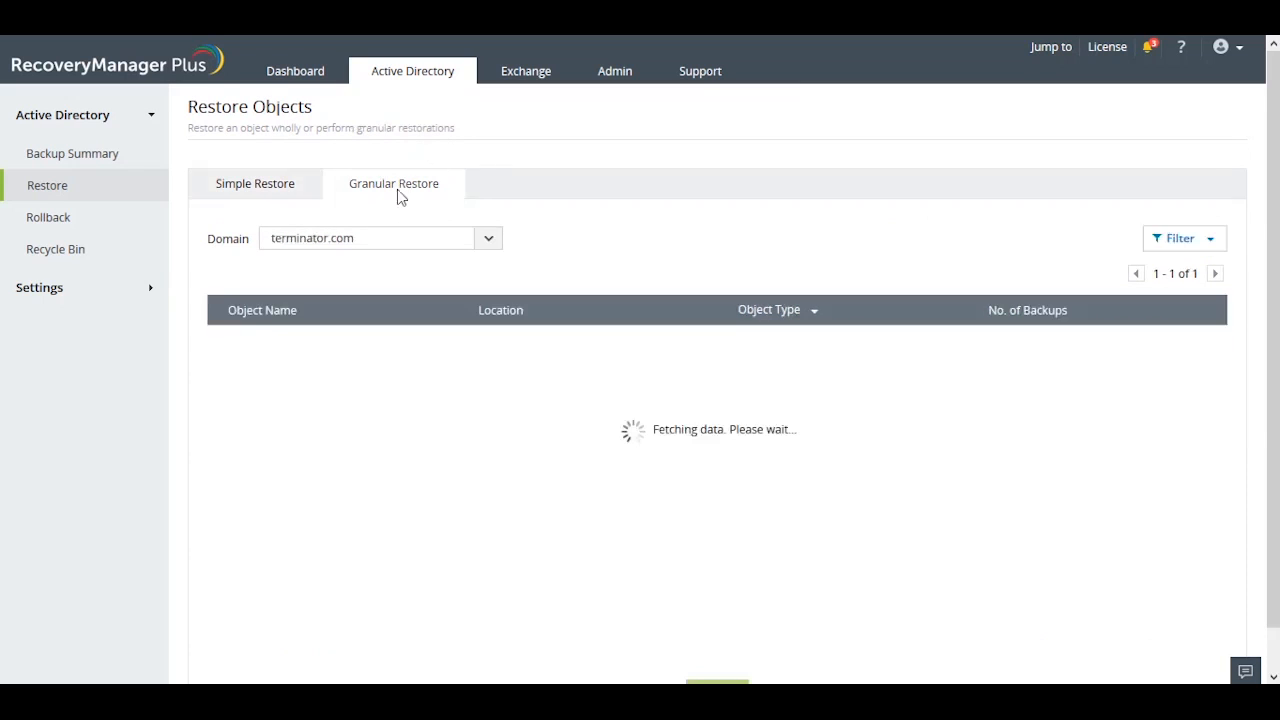
left_click(1188, 248)
left_click(396, 297)
type("paul")
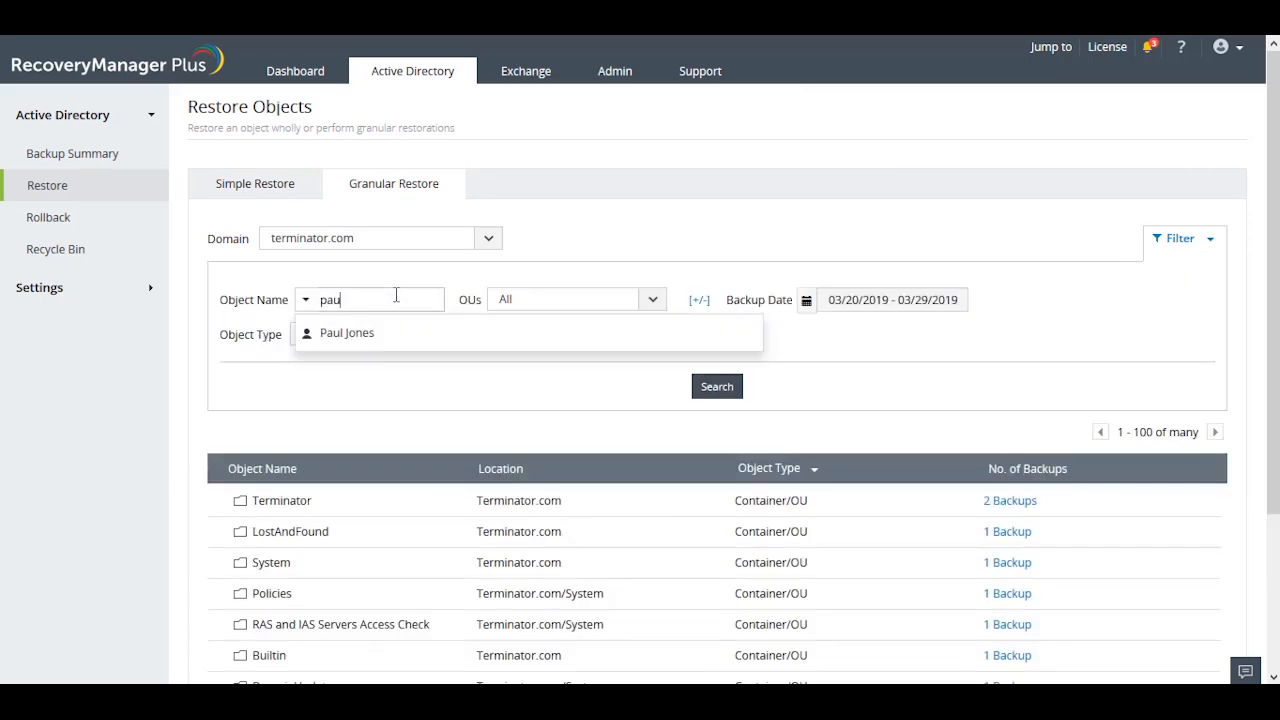
left_click(376, 336)
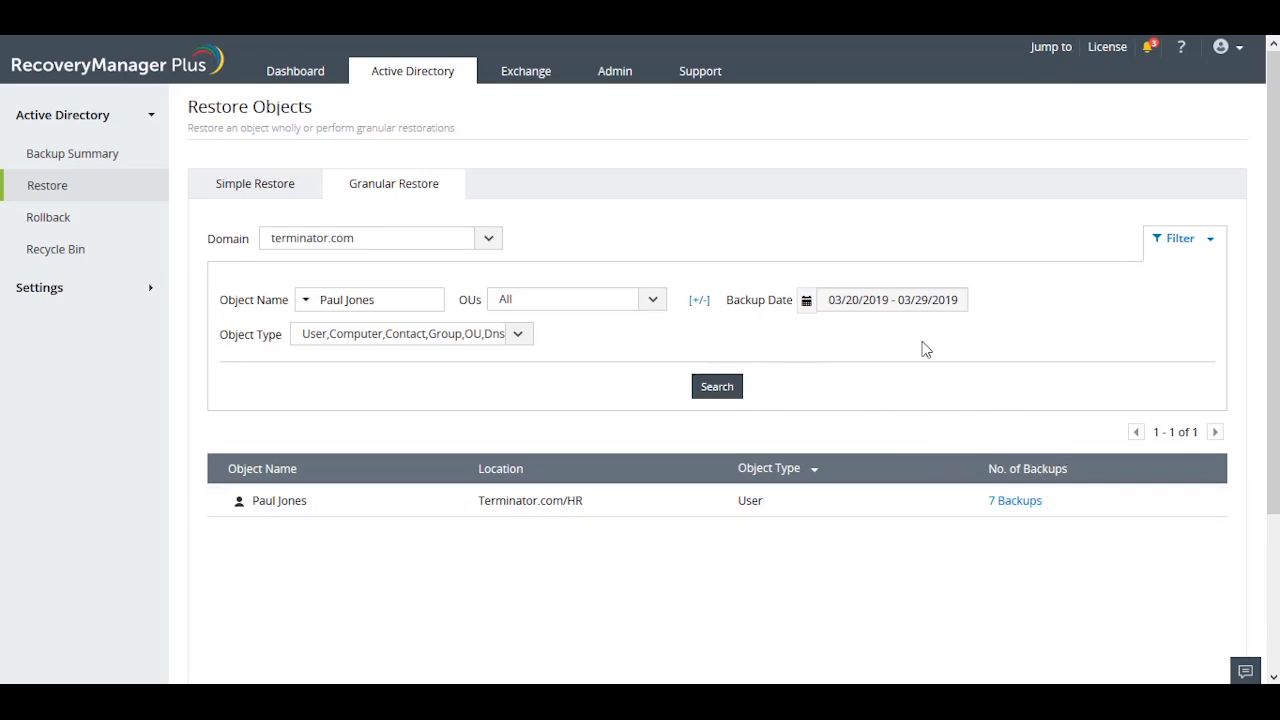
Open the found user's backups and set the restore view to Version View.
left_click(1014, 507)
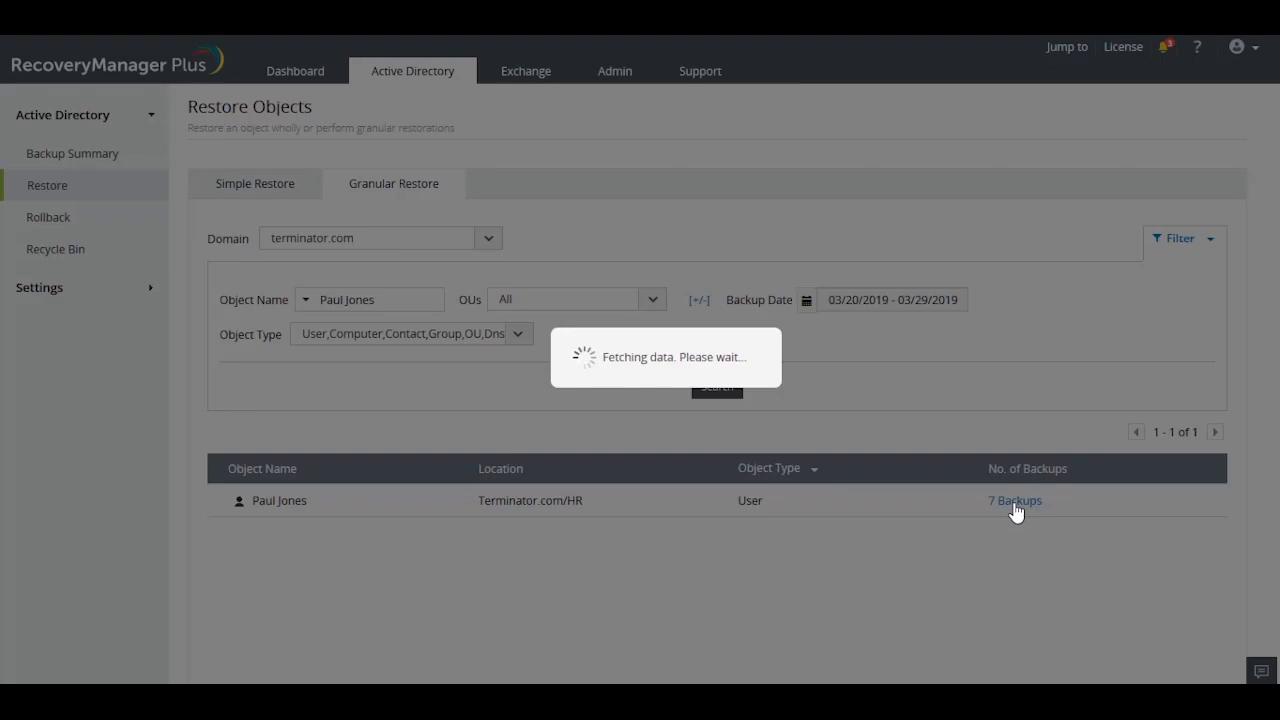
scroll(1015, 508, "down", 1)
scroll(1015, 508, "down", 1)
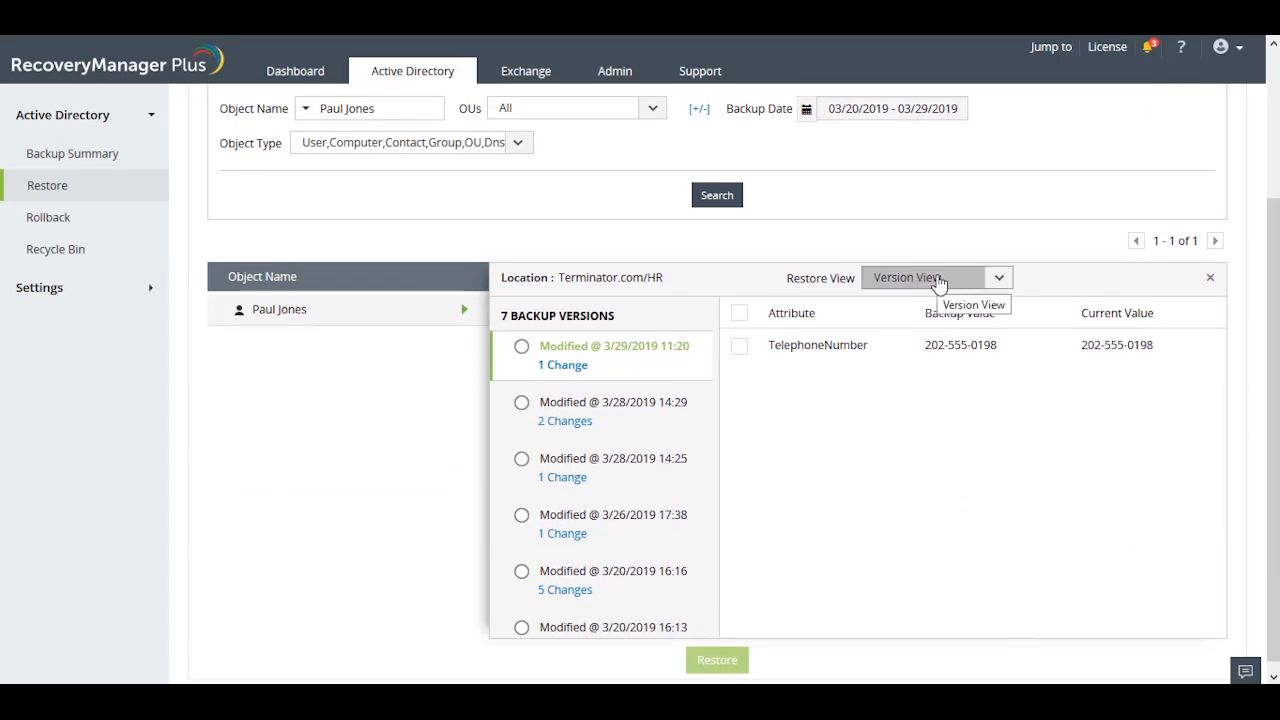
left_click(938, 280)
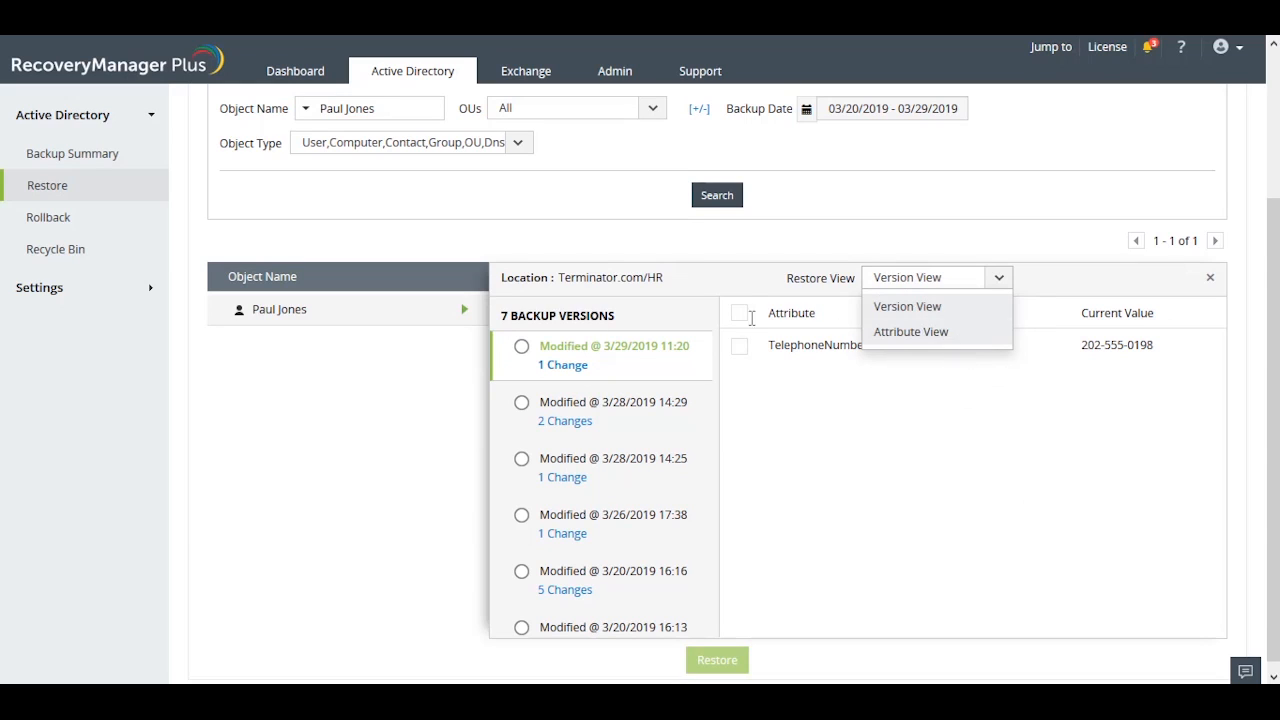
left_click(966, 305)
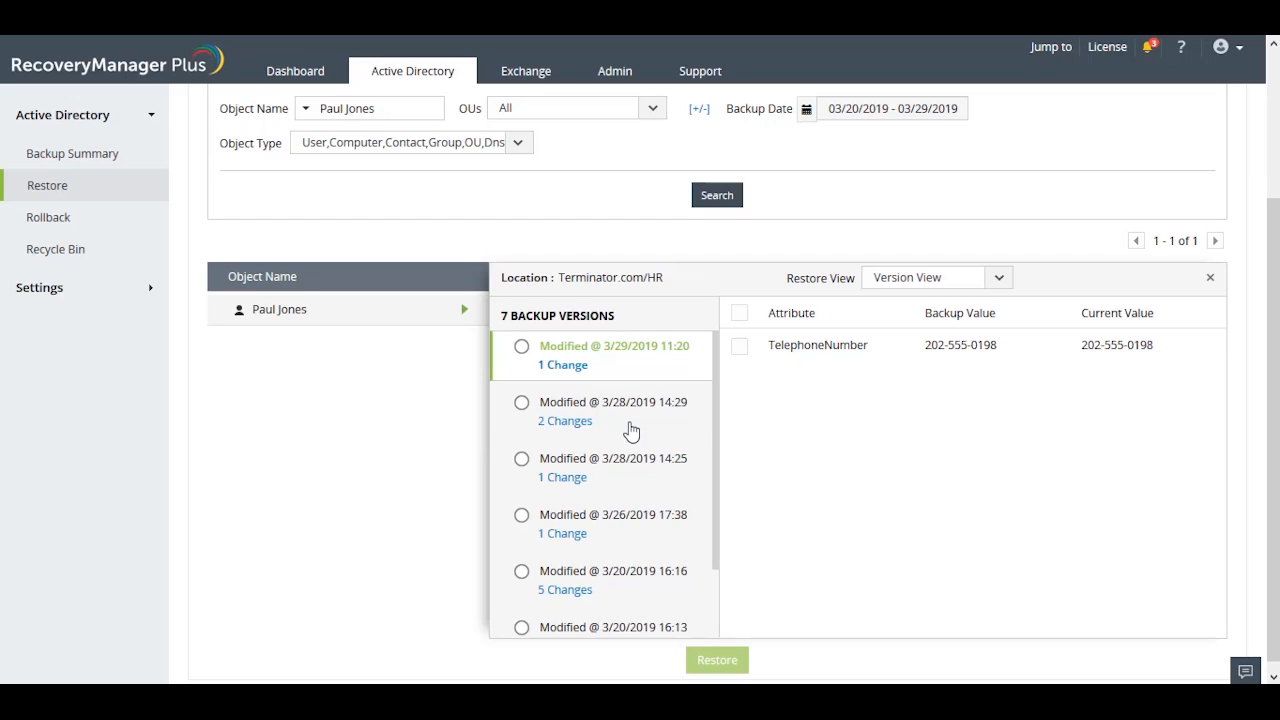
Examine the attribute changes in the 3/28/2019 14:29, 3/28/2019 14:25 and 3/26/2019 17:38 backup versions.
left_click(631, 430)
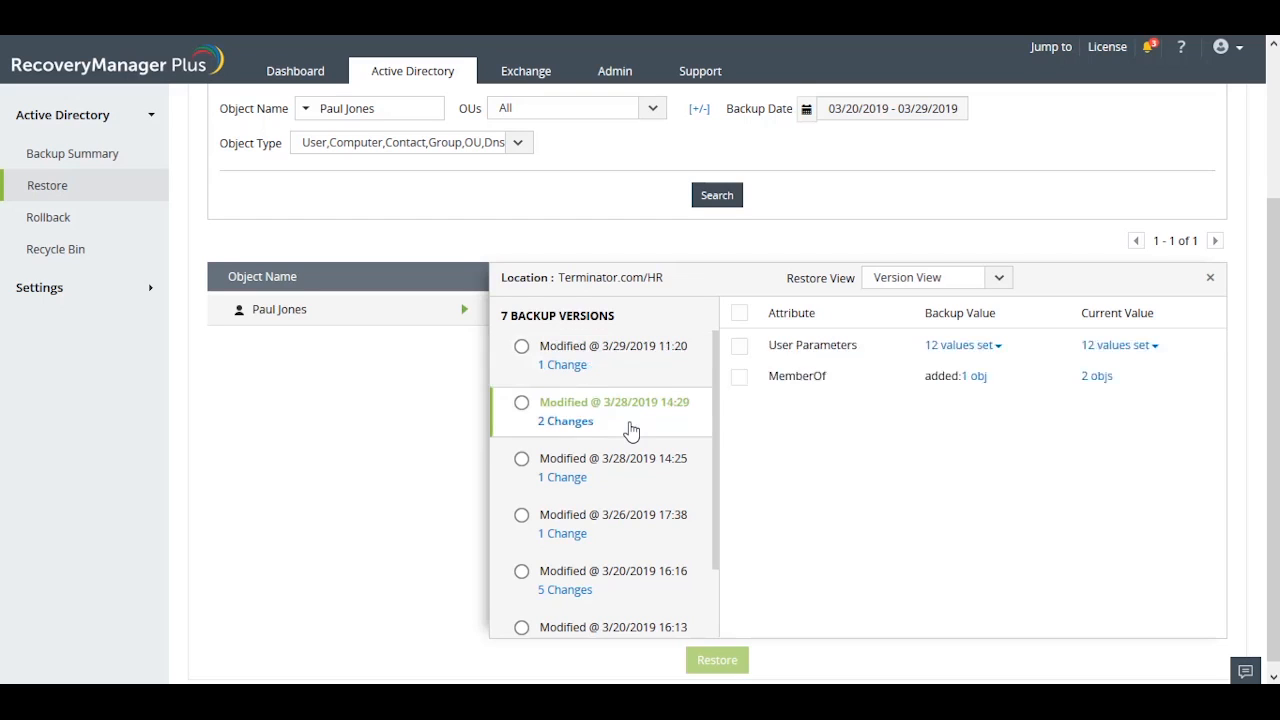
left_click(620, 492)
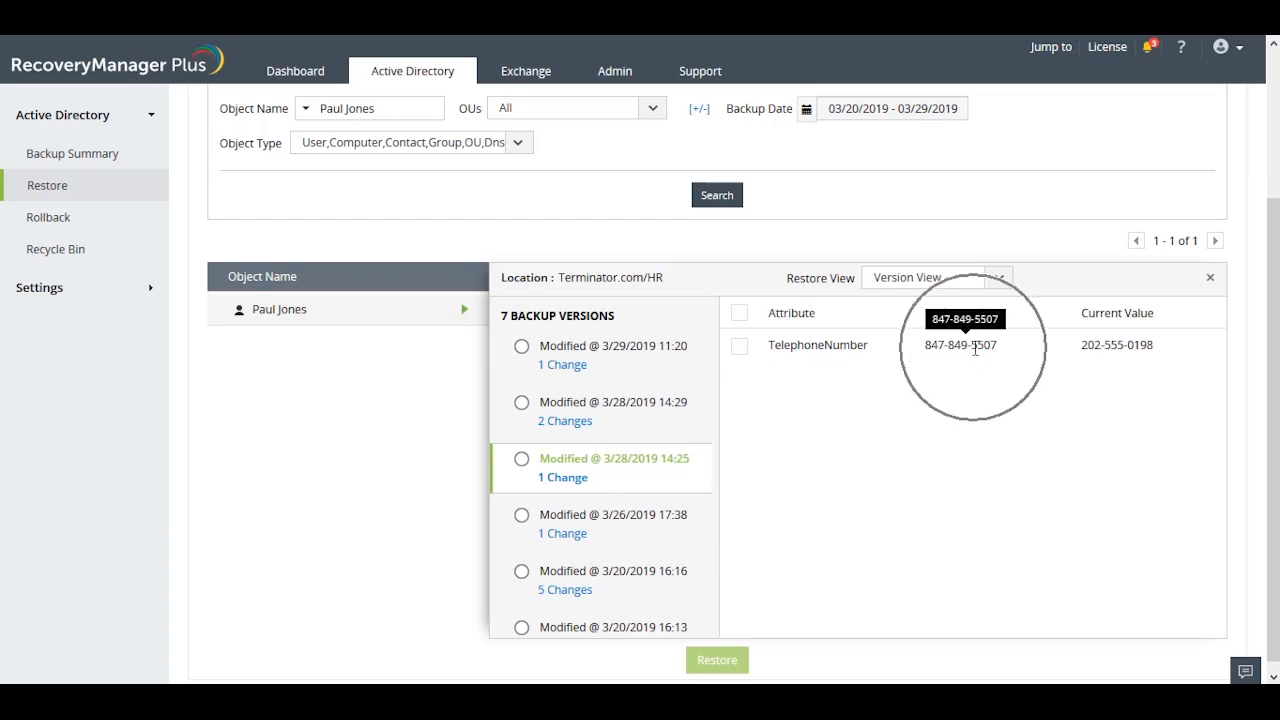
left_click(640, 532)
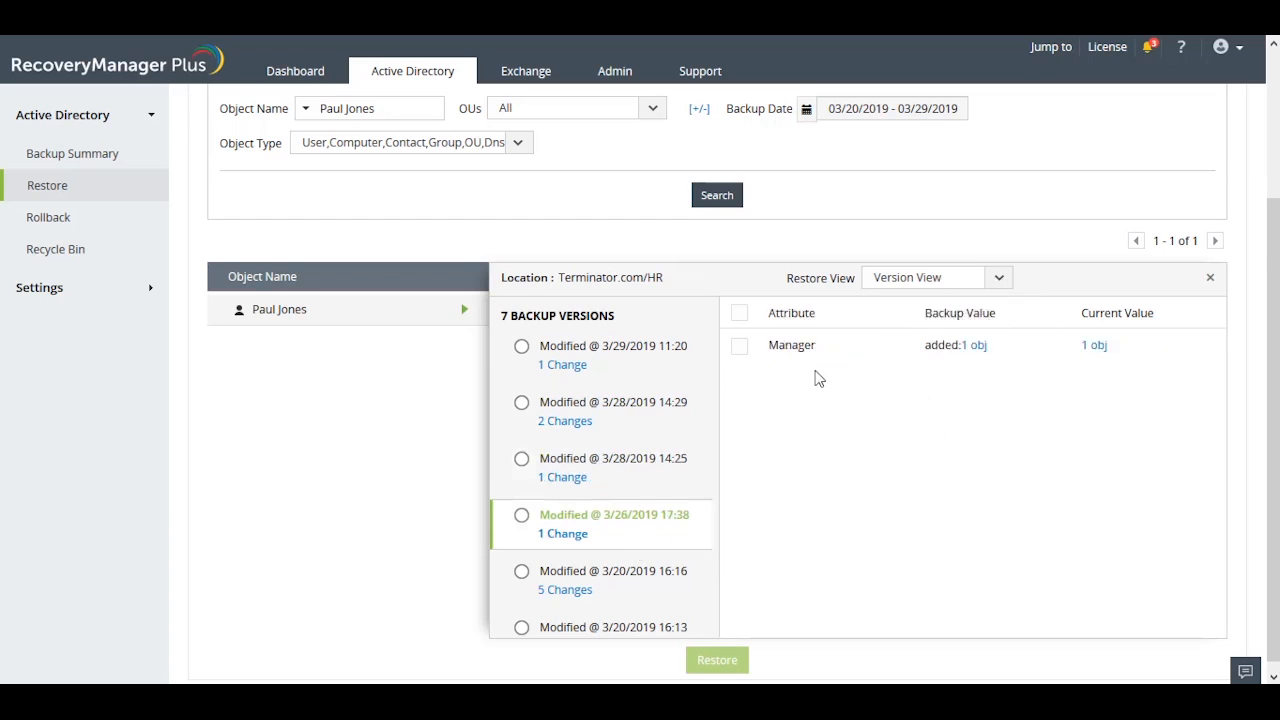
Choose the 3/28/2019 14:29 version for restoration with only its MemberOf attribute included.
left_click(633, 421)
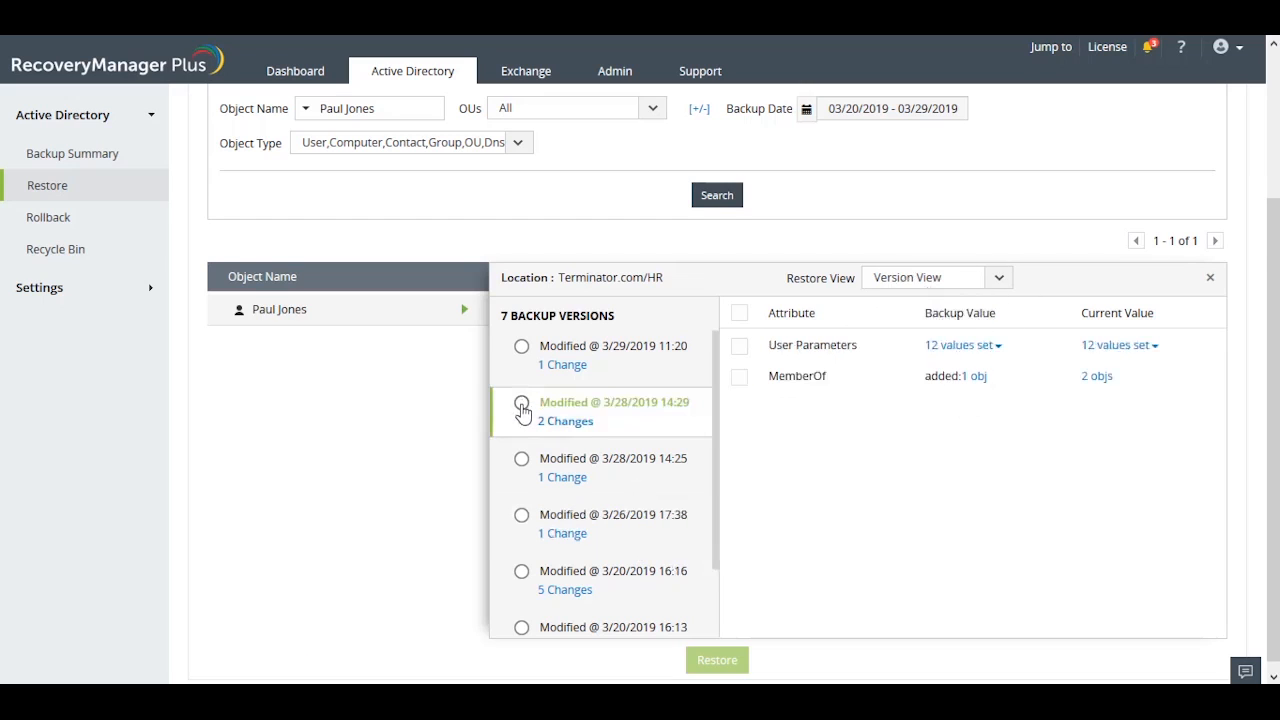
left_click(521, 404)
left_click(739, 345)
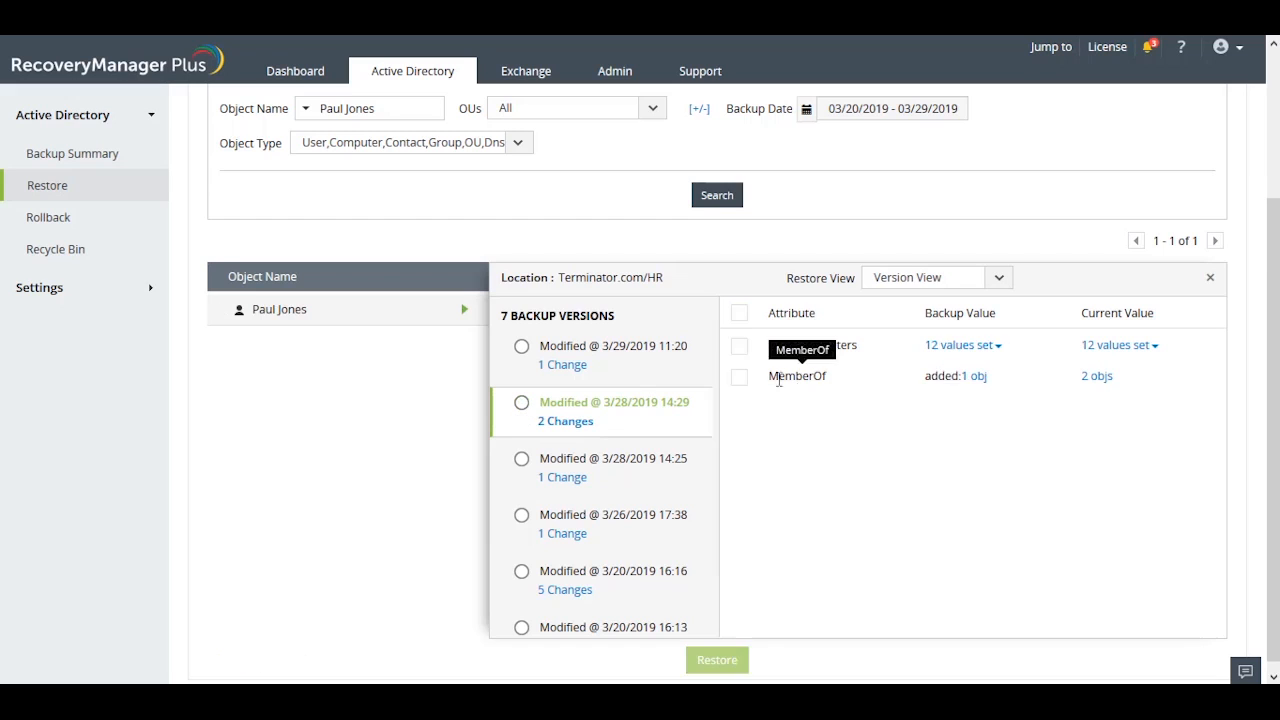
Switch the restore view to Attribute View and review the backup values of User Parameters and TelephoneNumber.
left_click(968, 289)
left_click(954, 336)
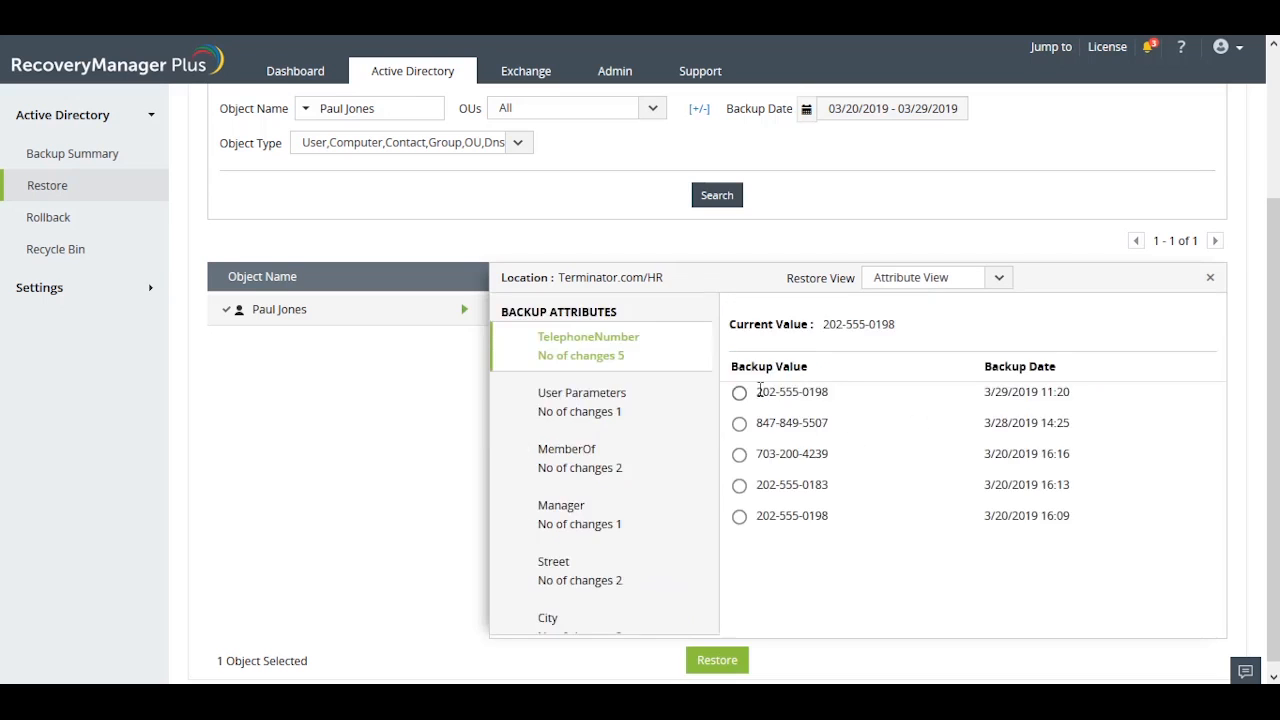
left_click(620, 408)
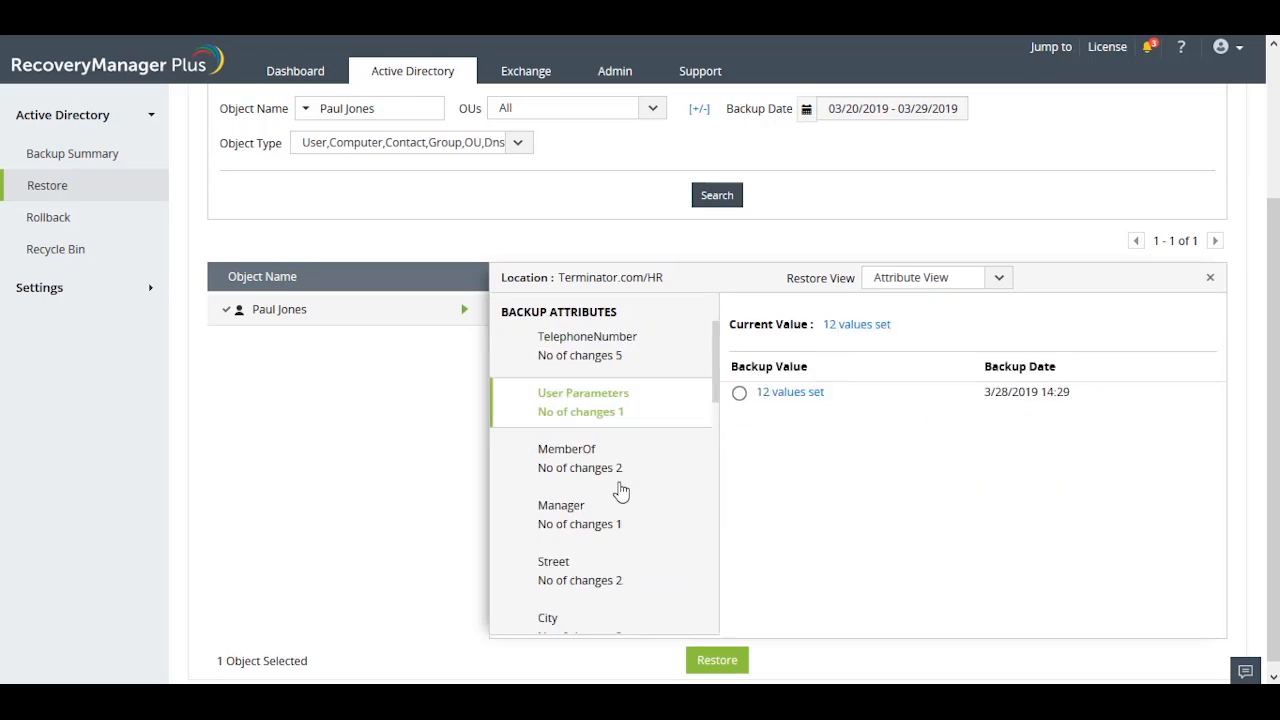
left_click(652, 350)
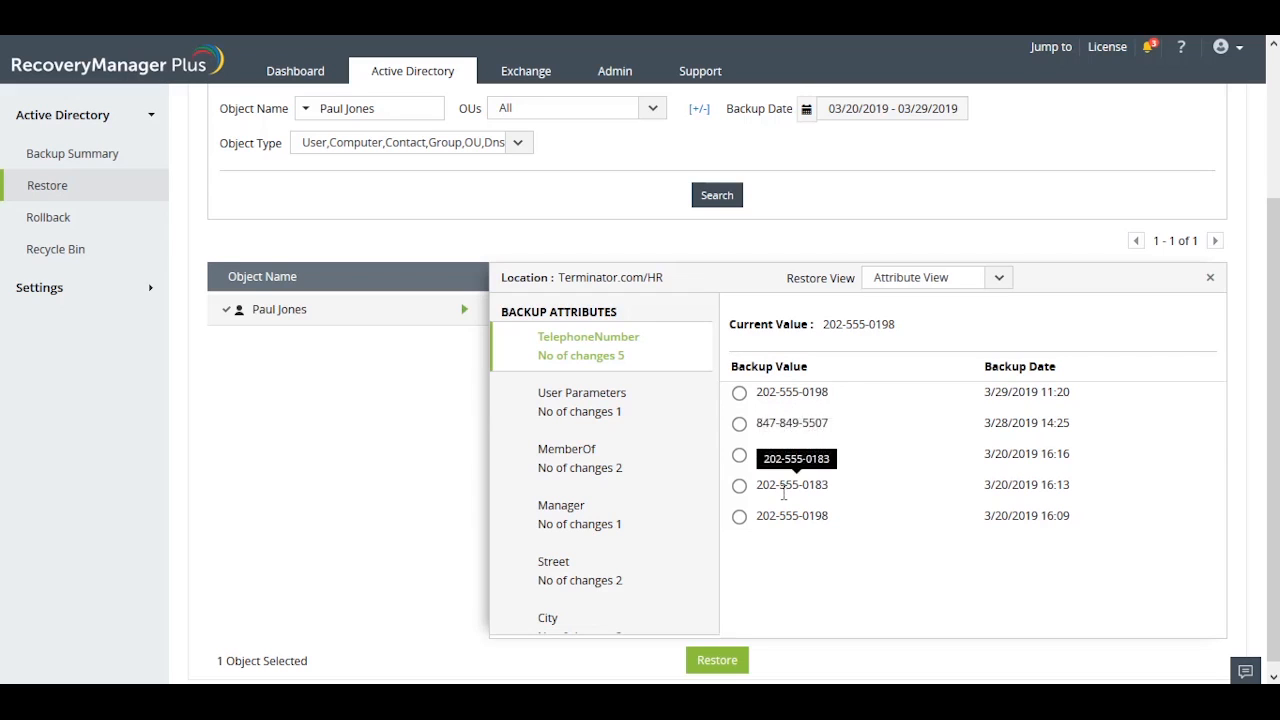
Restore the user's TelephoneNumber attribute to the backup value dated 3/20/2019 16:16 and review the restore status details.
left_click(740, 424)
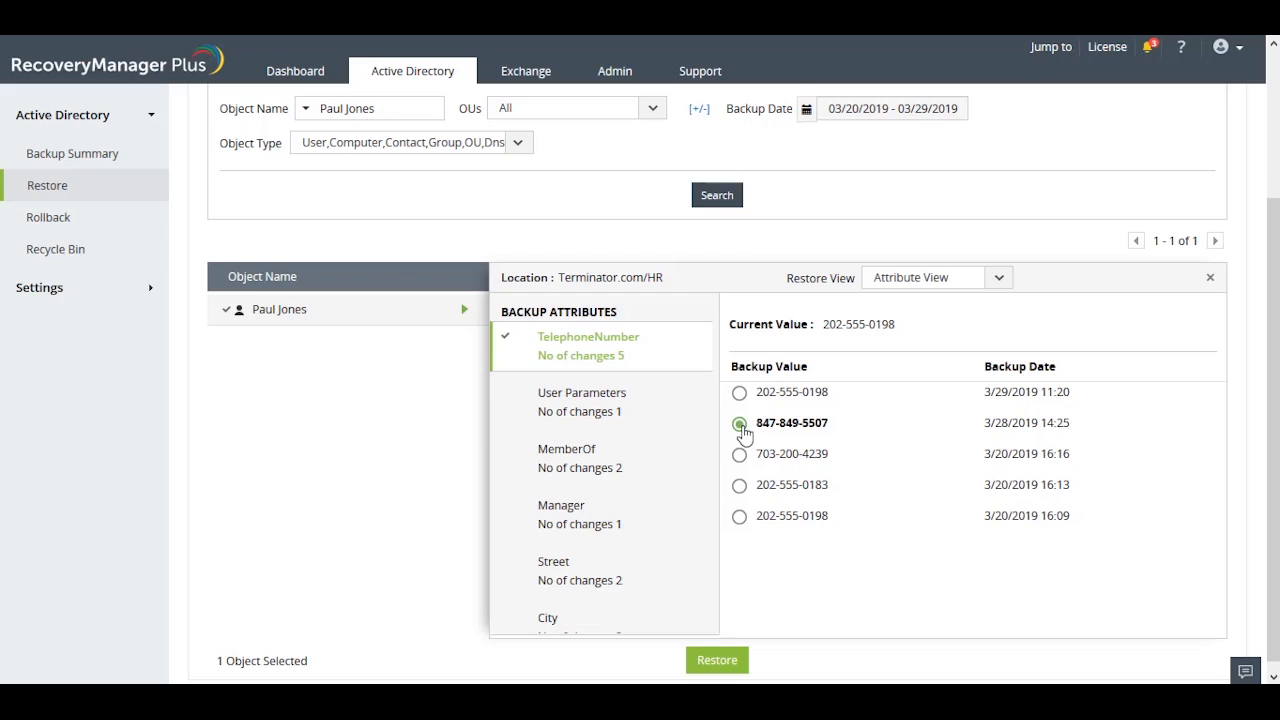
left_click(739, 487)
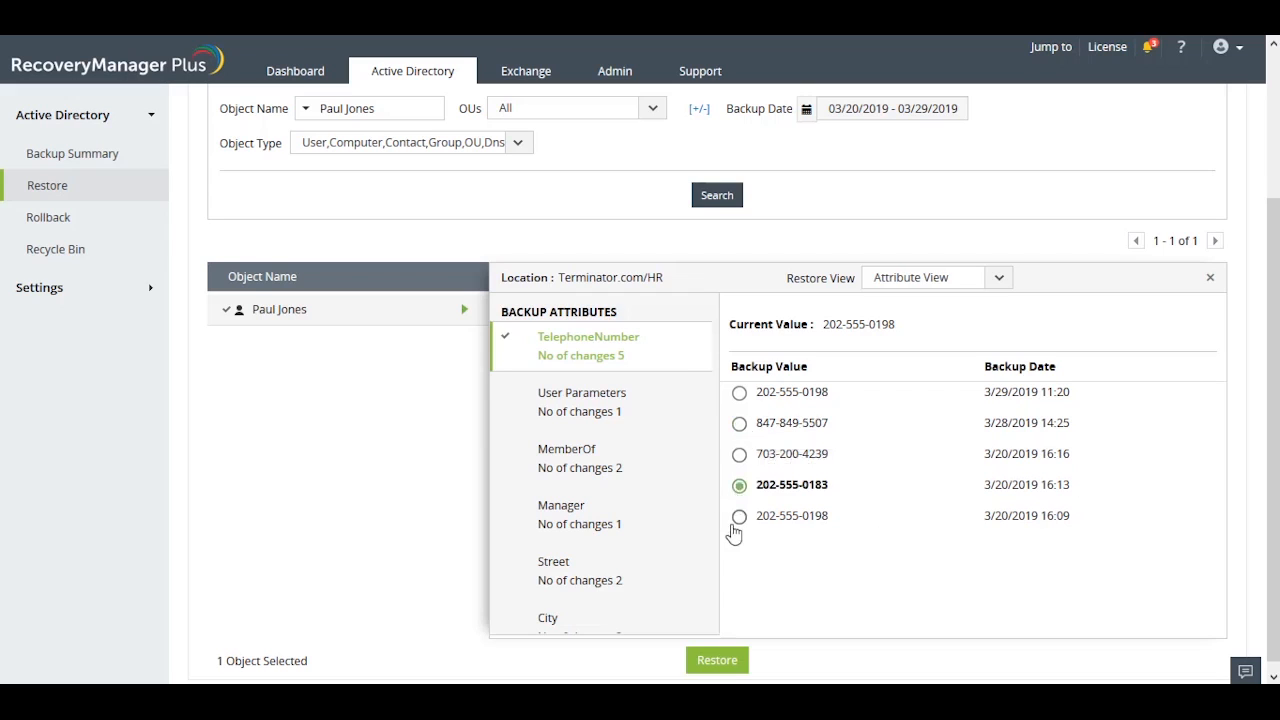
left_click(740, 456)
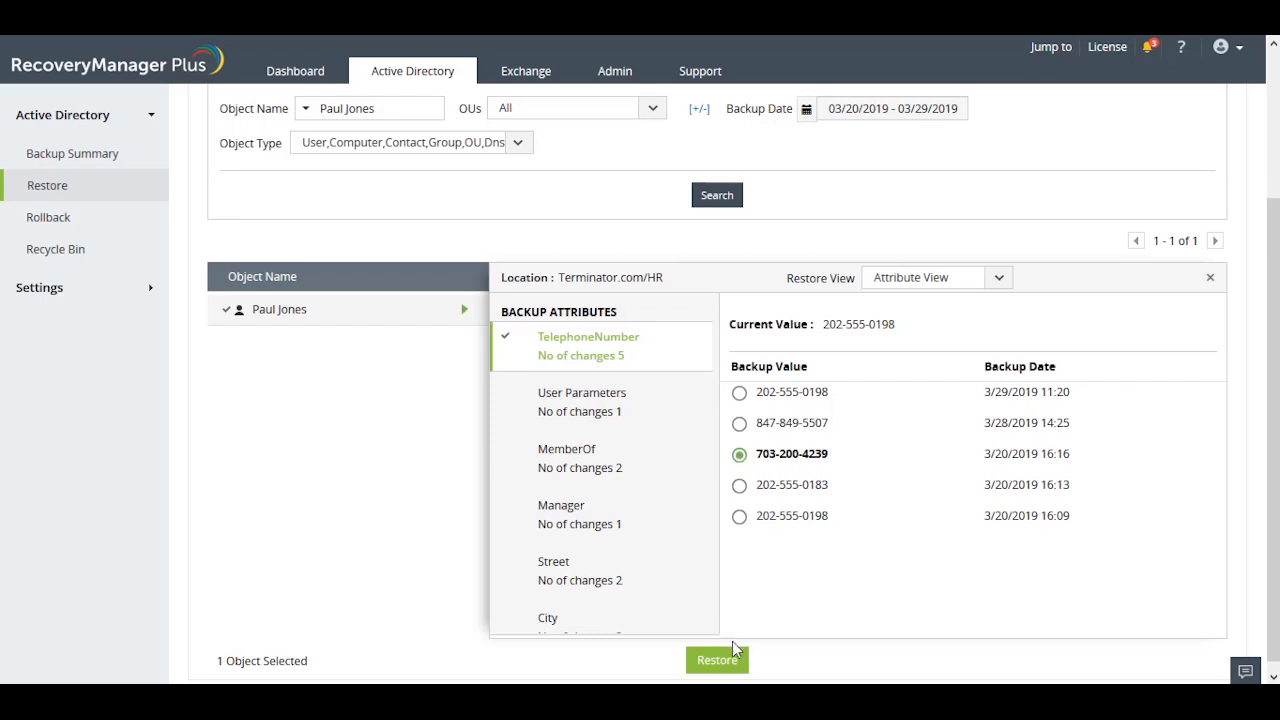
left_click(724, 672)
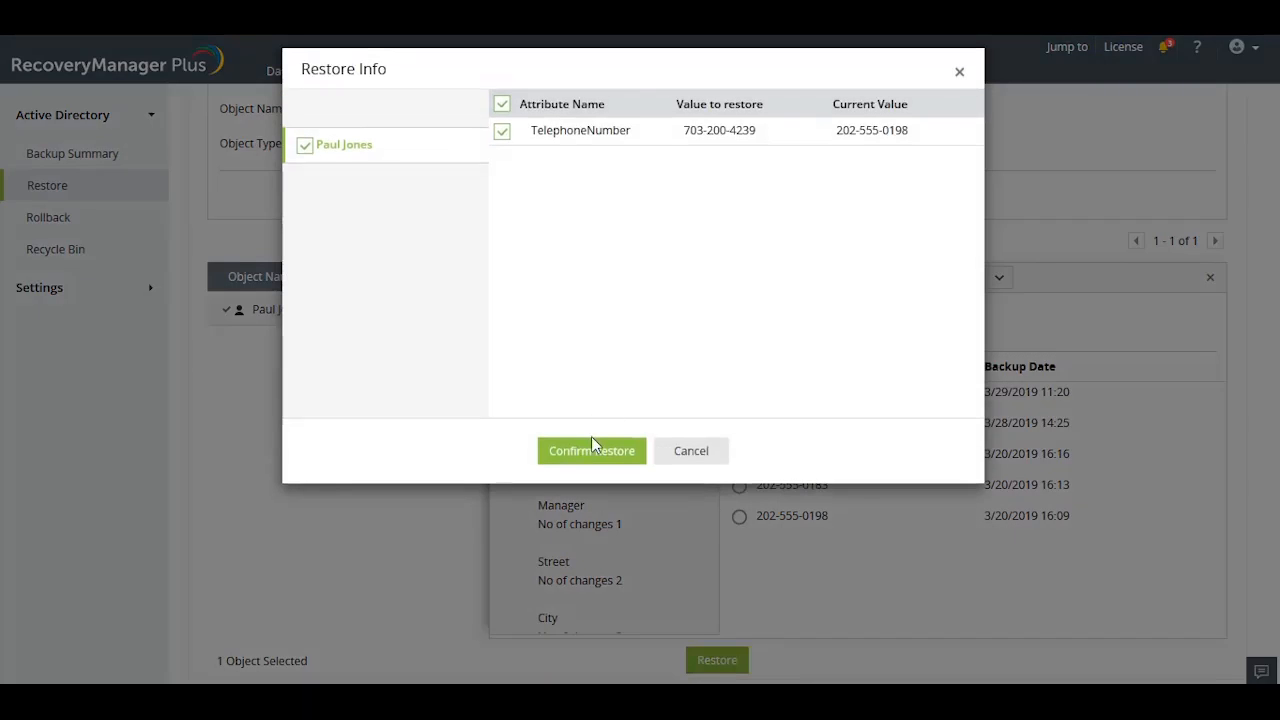
left_click(594, 453)
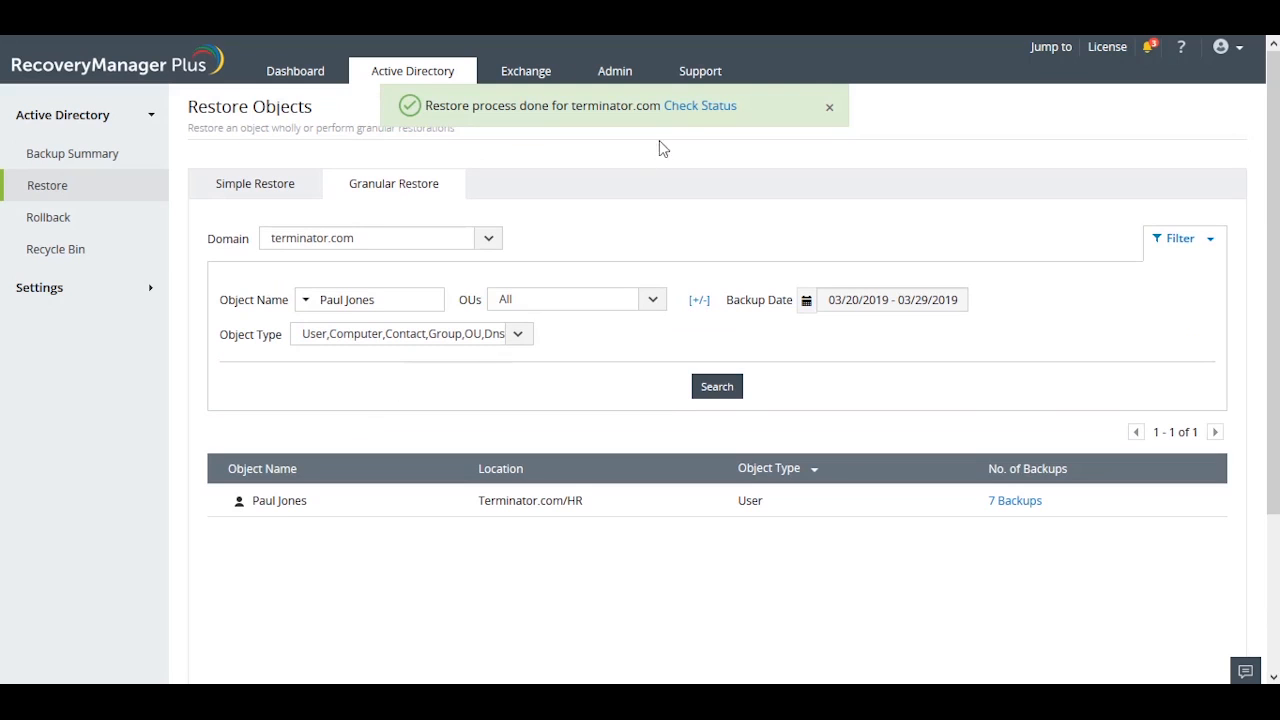
left_click(724, 110)
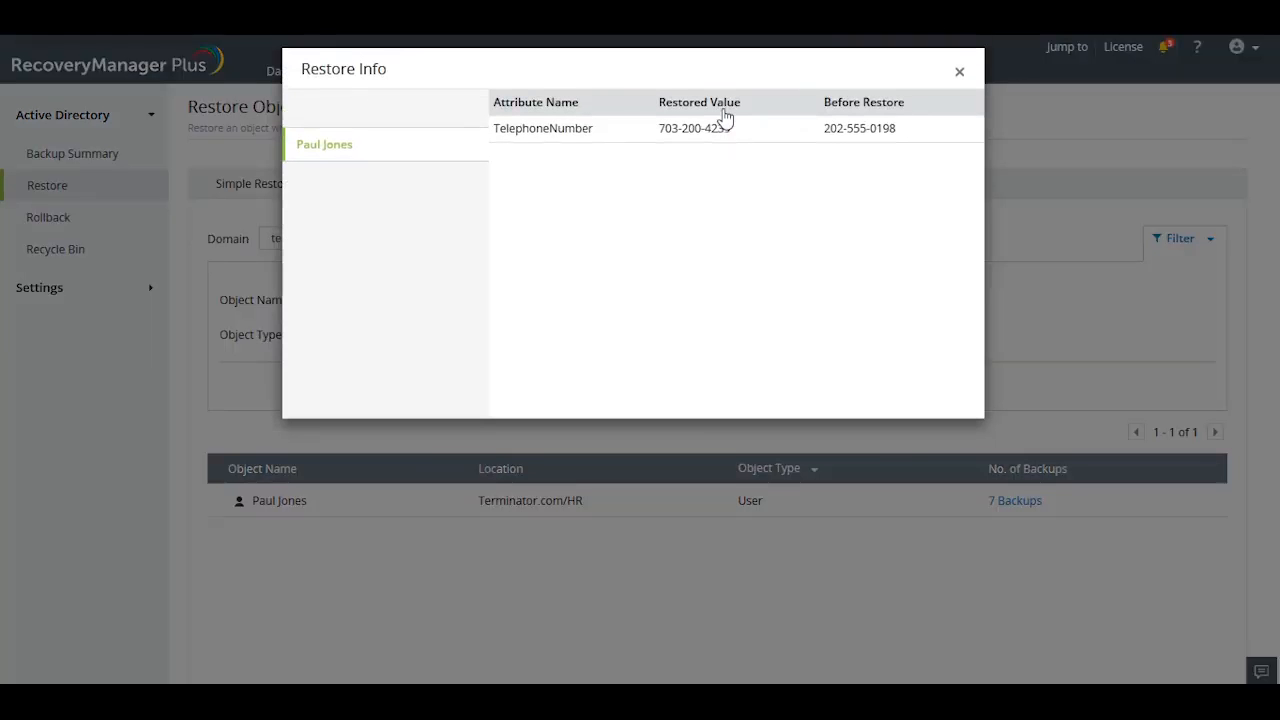
left_click(960, 75)
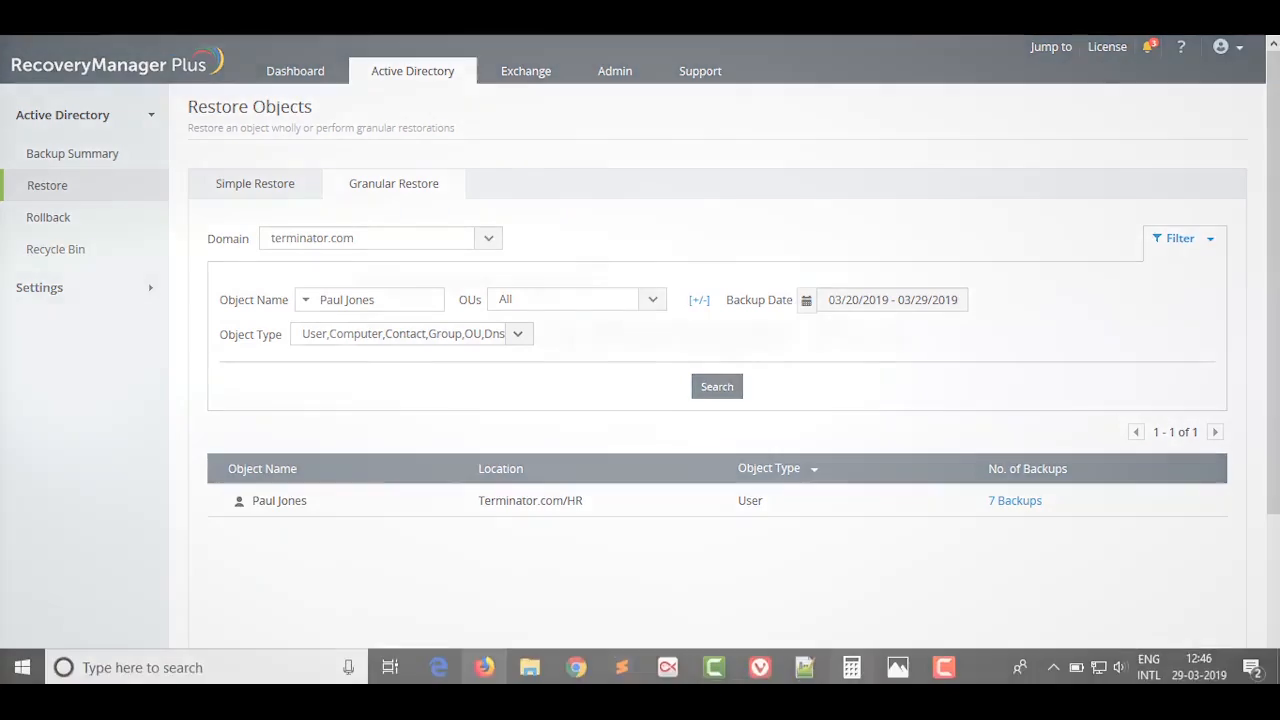